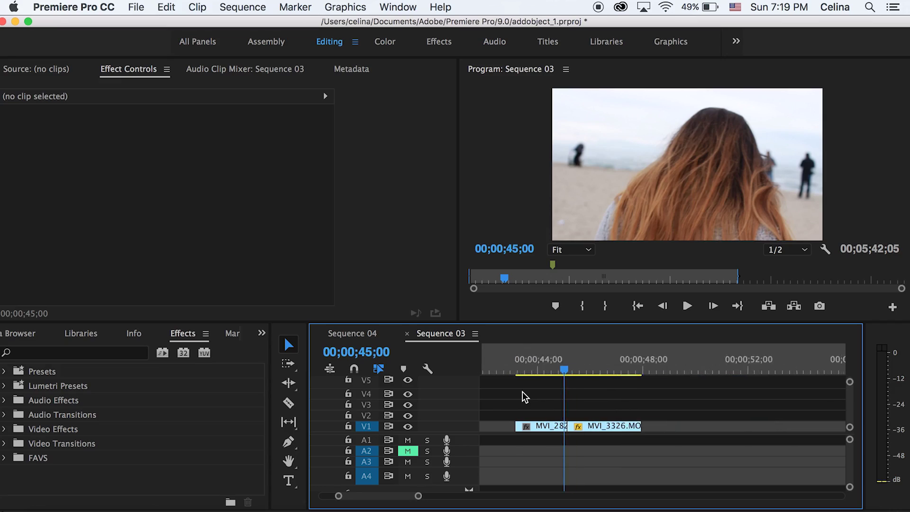
Play the two clips in Sequence 03 from just after the first clip's start to review the cut between them
{"action": "left_click", "coordinate": [539, 351]}
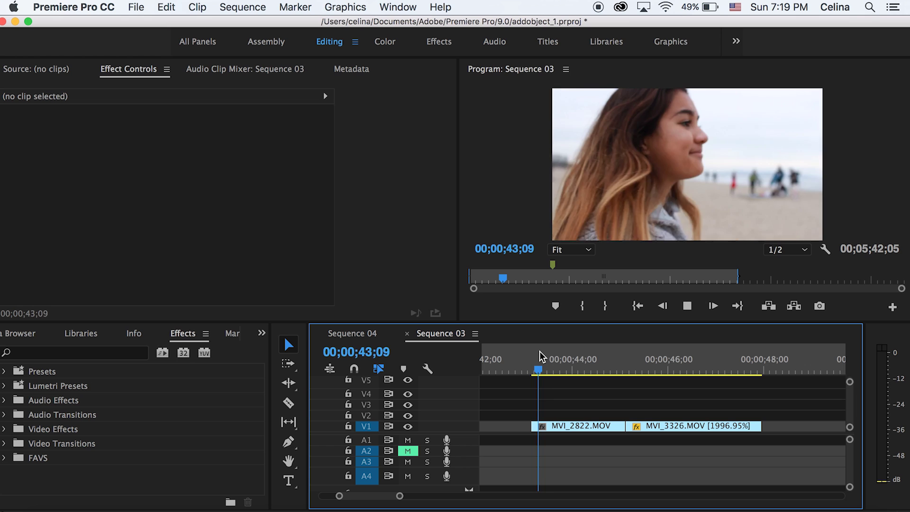
{"action": "key", "text": "space"}
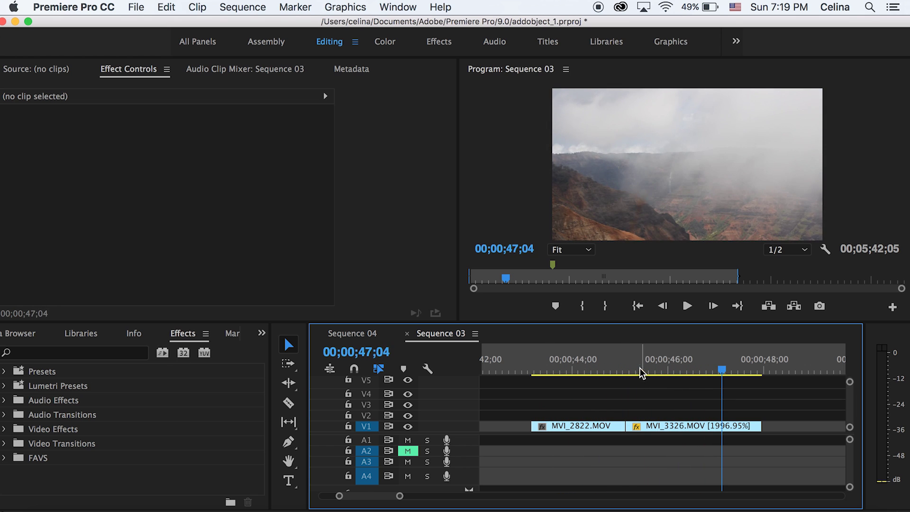
{"action": "key", "text": "space"}
{"action": "left_click_drag", "start_coordinate": [721, 369], "coordinate": [615, 374]}
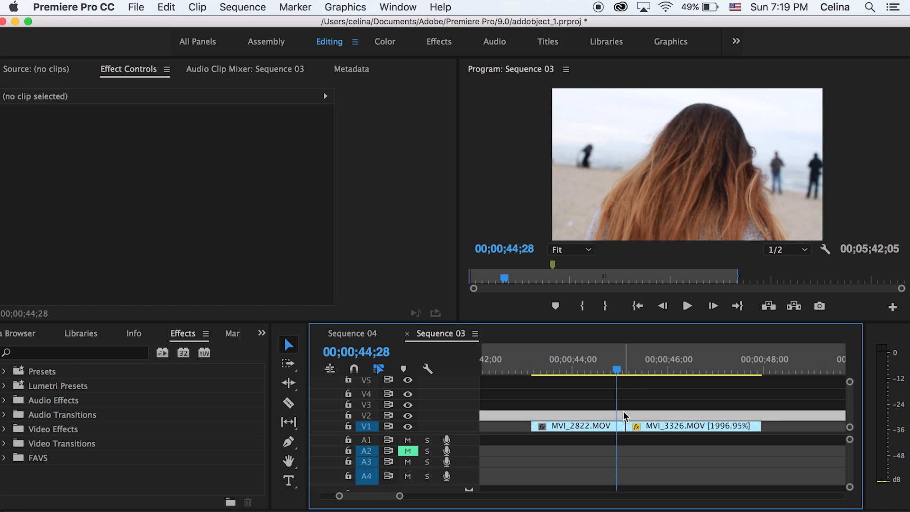
Select the MVI_2822.MOV clip at 00;00;44;24 and find the 6 Screens preset by searching the effects for "6 scre"
{"action": "key", "text": "="}
{"action": "left_click", "coordinate": [605, 421]}
{"action": "left_click", "coordinate": [601, 381]}
{"action": "left_click_drag", "start_coordinate": [602, 370], "coordinate": [601, 367]}
{"action": "left_click", "coordinate": [602, 430]}
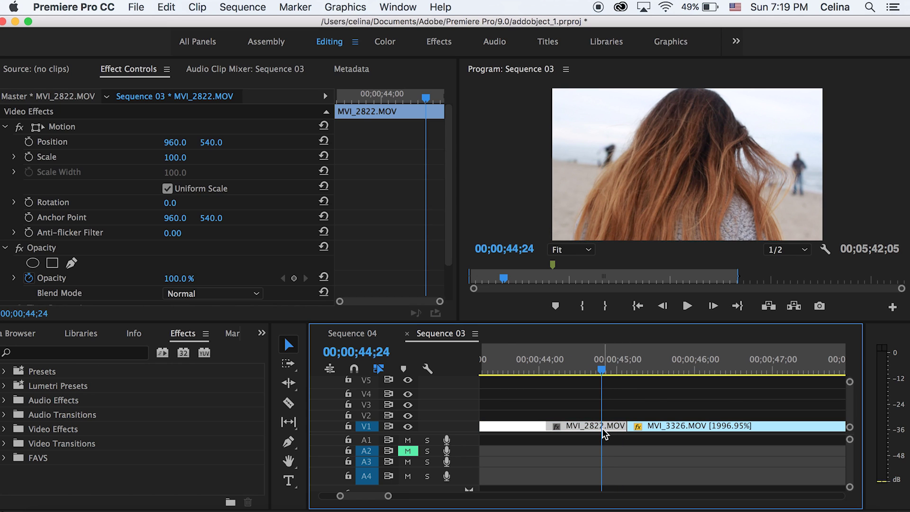
{"action": "left_click", "coordinate": [115, 354]}
{"action": "type", "text": "6 scre"}
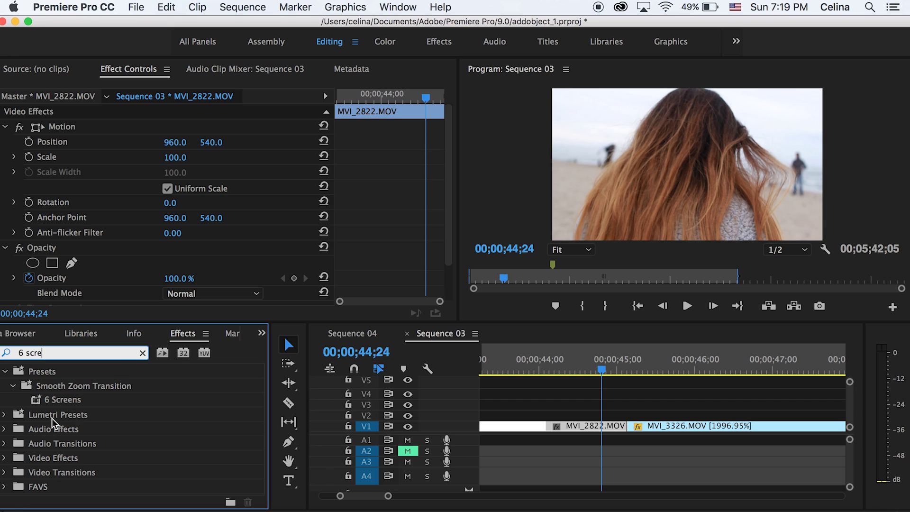
{"action": "double_click", "coordinate": [53, 400]}
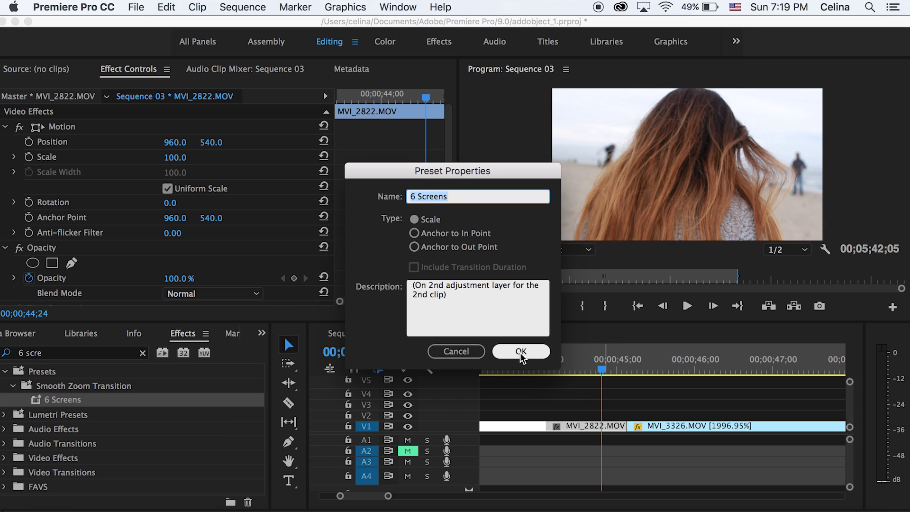
{"action": "left_click", "coordinate": [521, 353]}
Apply the 6 Screens preset to both the MVI_2822.MOV and MVI_3326.MOV clips on V1
{"action": "left_click_drag", "start_coordinate": [61, 400], "coordinate": [583, 427]}
{"action": "scroll", "coordinate": [413, 268], "scroll_direction": "down", "scroll_amount": 10}
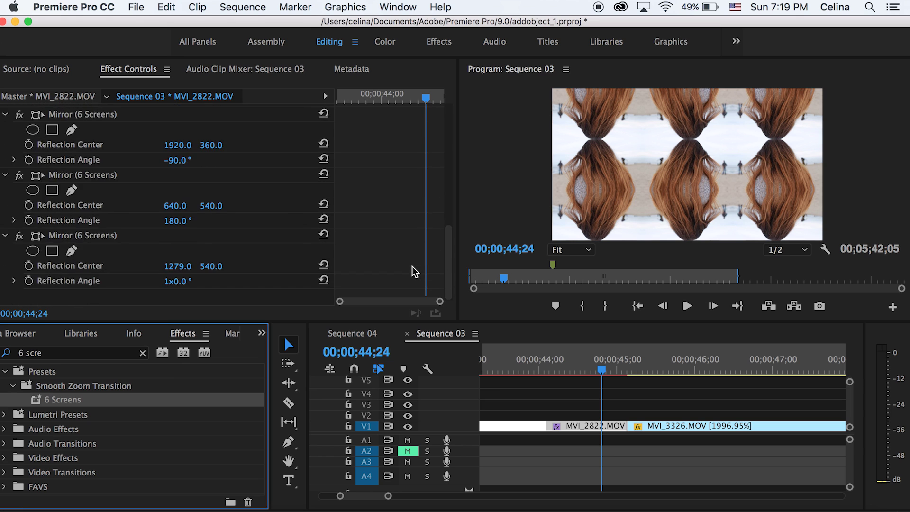
{"action": "scroll", "coordinate": [412, 266], "scroll_direction": "up", "scroll_amount": 5}
{"action": "scroll", "coordinate": [411, 271], "scroll_direction": "up", "scroll_amount": 1}
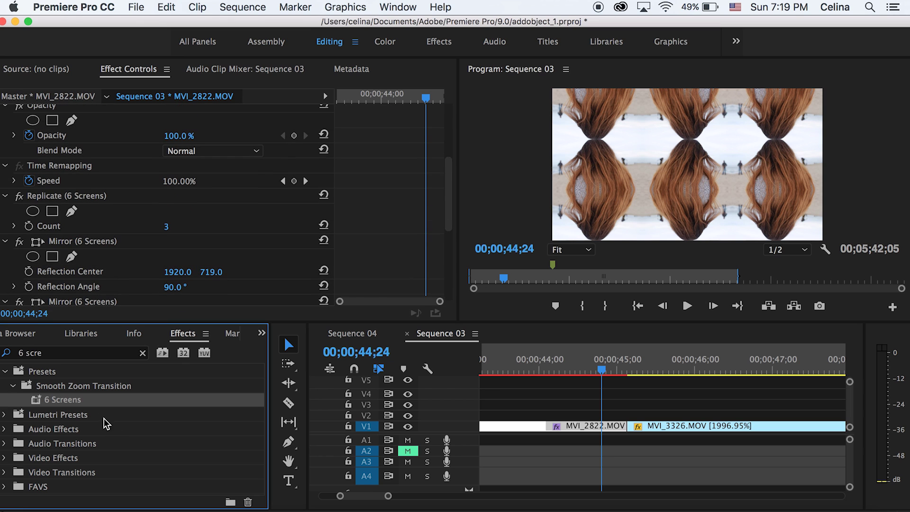
{"action": "left_click", "coordinate": [697, 426]}
Set the Scale of the MVI_2822.MOV clip to 300
{"action": "left_click", "coordinate": [646, 371]}
{"action": "left_click_drag", "start_coordinate": [651, 364], "coordinate": [590, 368]}
{"action": "left_click", "coordinate": [590, 426]}
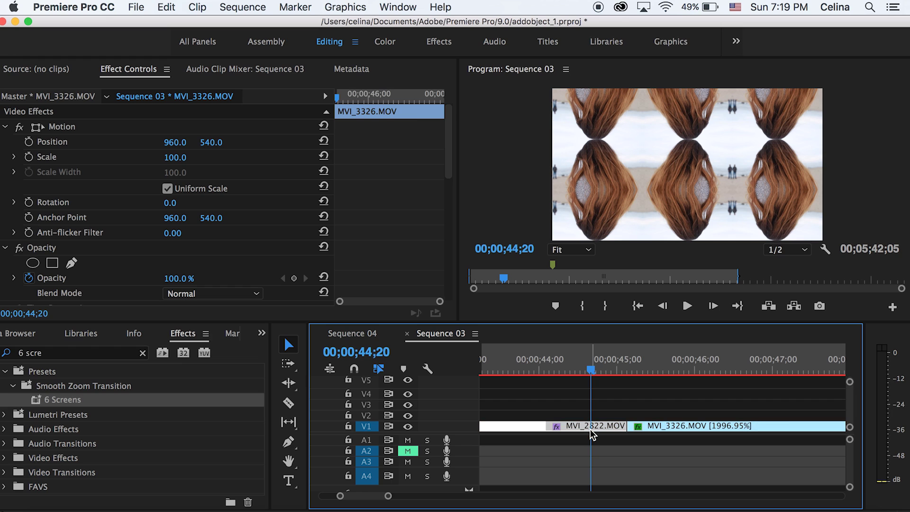
{"action": "left_click", "coordinate": [172, 164]}
{"action": "left_click", "coordinate": [174, 159]}
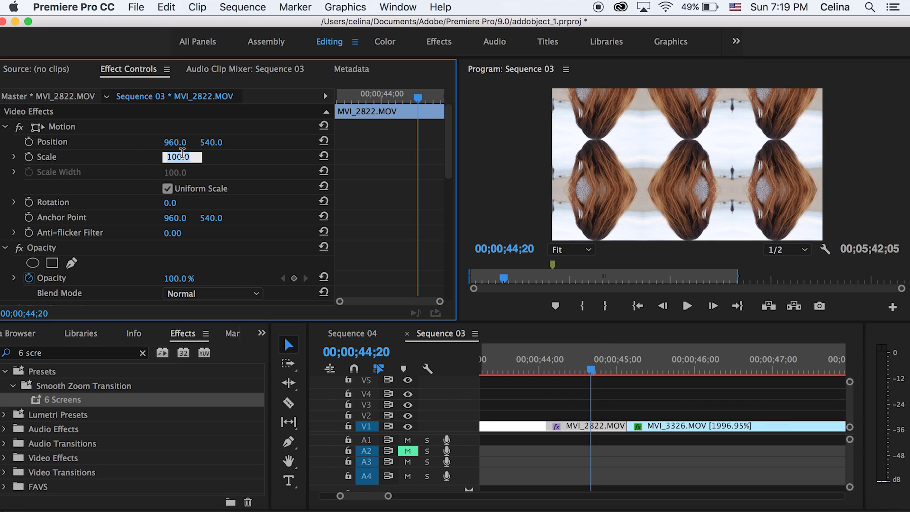
{"action": "type", "text": "300"}
{"action": "key", "text": "Return"}
Set the Scale of the MVI_3326.MOV clip to 300
{"action": "left_click", "coordinate": [661, 379]}
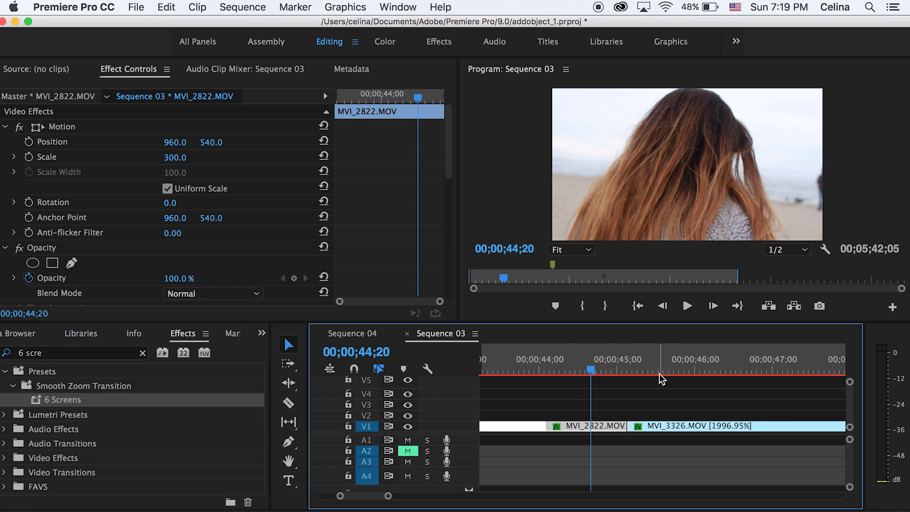
{"action": "left_click", "coordinate": [650, 427]}
{"action": "left_click", "coordinate": [175, 157]}
{"action": "type", "text": "300"}
{"action": "key", "text": "Return"}
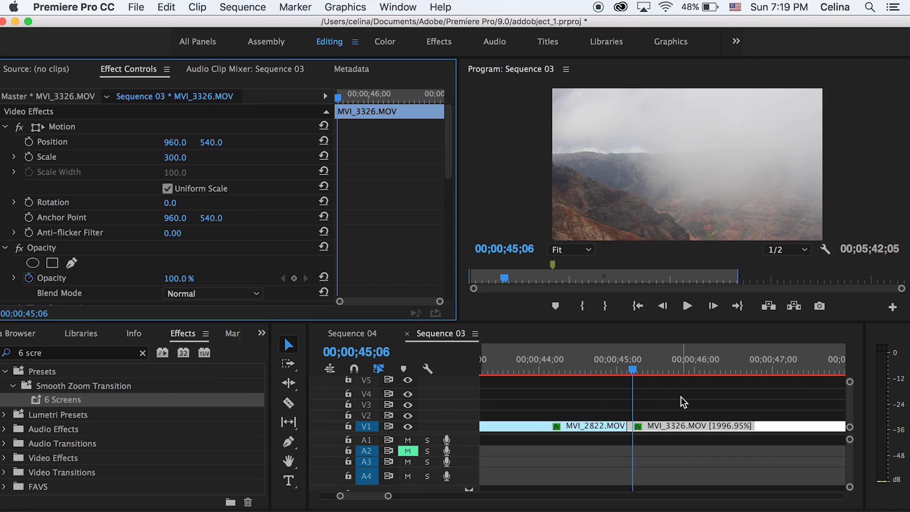
Start Position keyframing on the MVI_2822.MOV clip with a keyframe at 00;00;44;24
{"action": "left_click", "coordinate": [592, 367]}
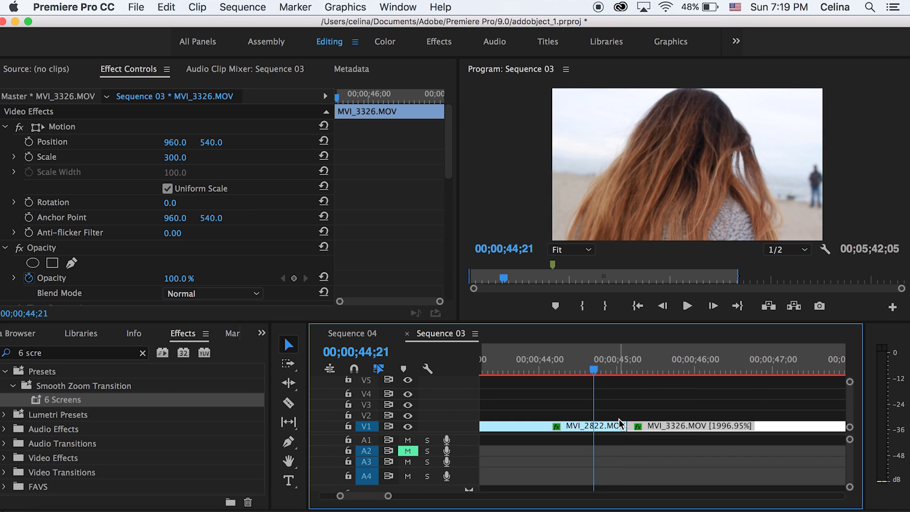
{"action": "left_click_drag", "start_coordinate": [596, 372], "coordinate": [601, 372]}
{"action": "left_click", "coordinate": [606, 427]}
{"action": "left_click", "coordinate": [116, 144]}
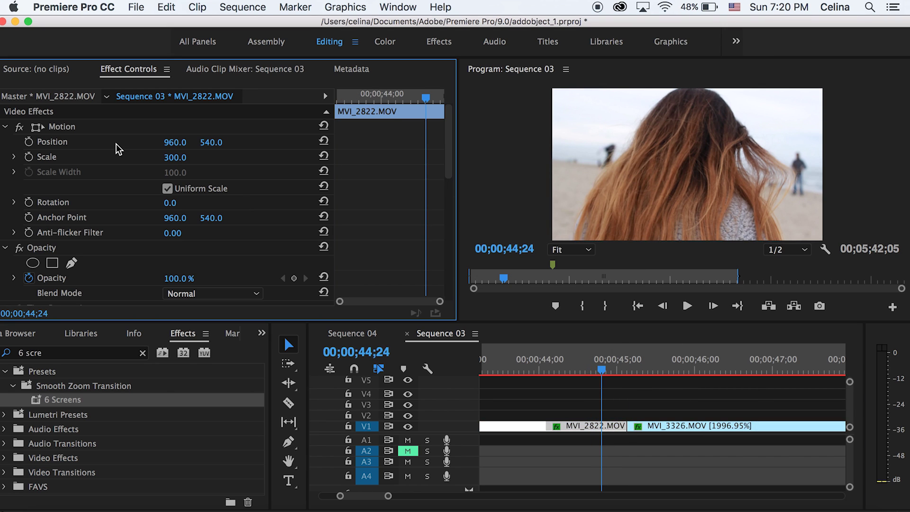
{"action": "left_click", "coordinate": [30, 146]}
At 00;00;45;03 near the end of MVI_2822.MOV, set its Position to 323.0, -355.0
{"action": "left_click_drag", "start_coordinate": [429, 96], "coordinate": [445, 96]}
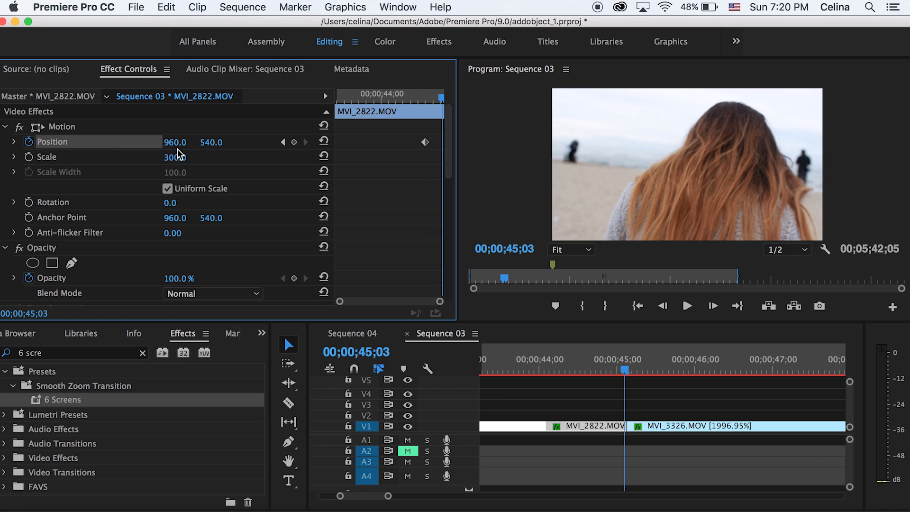
{"action": "left_click_drag", "start_coordinate": [211, 143], "coordinate": [19, 144]}
{"action": "left_click_drag", "start_coordinate": [119, 142], "coordinate": [244, 149]}
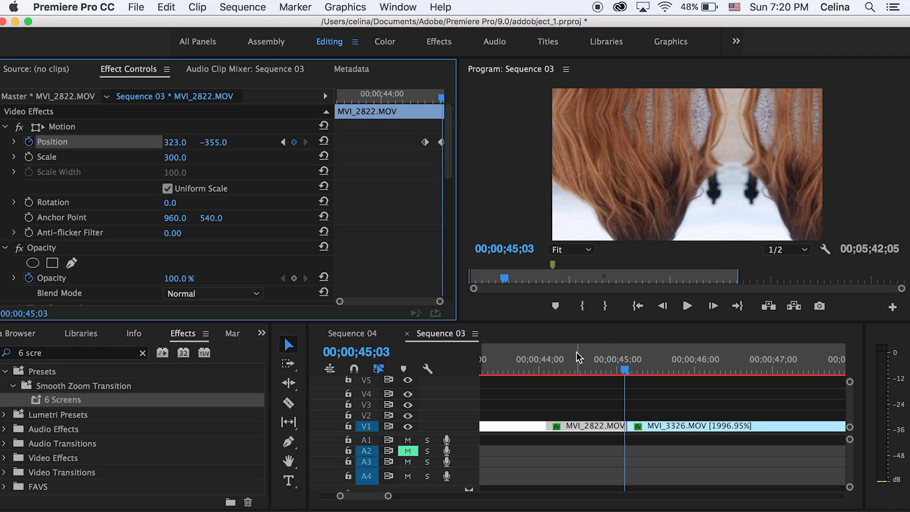
Play the sequence from 00;00;44;20 to preview the position movement at the end of the first clip
{"action": "left_click", "coordinate": [591, 372]}
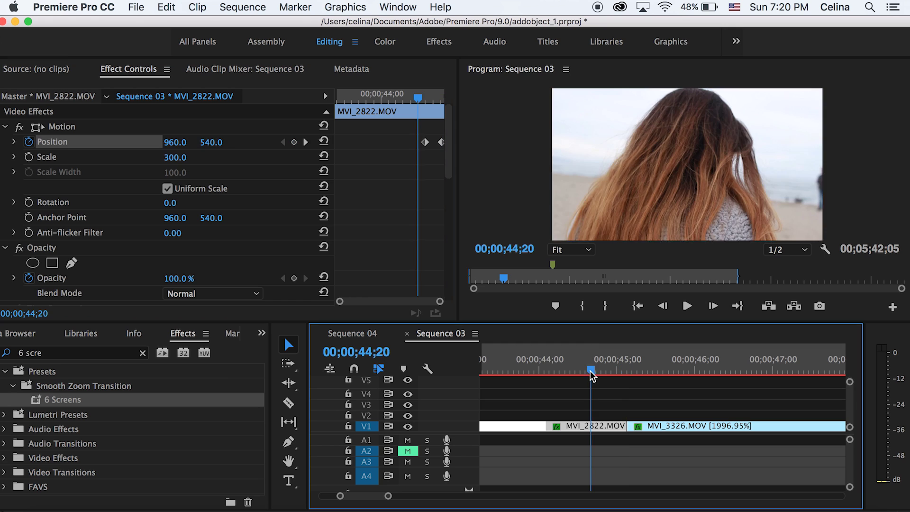
{"action": "key", "text": "space"}
{"action": "left_click", "coordinate": [586, 369]}
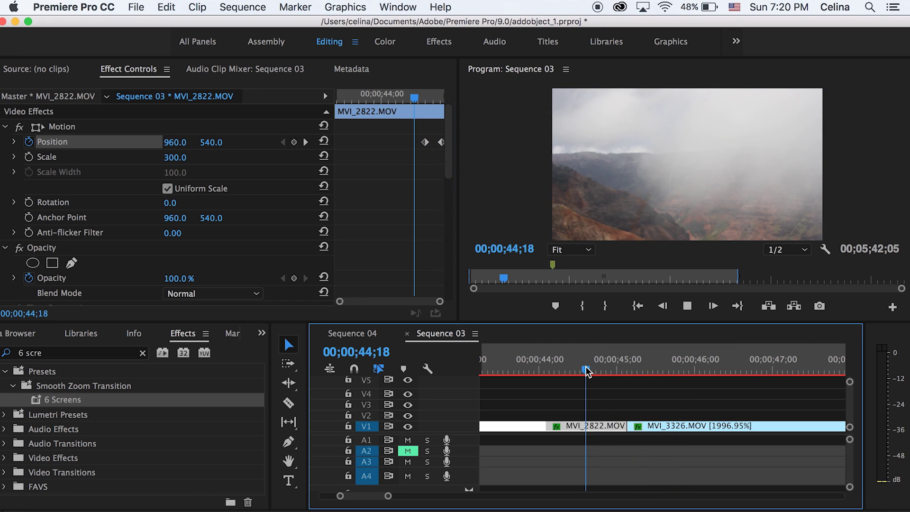
{"action": "key", "text": "space"}
Start Position keyframing on the MVI_3326.MOV clip with a keyframe at 00;00;45;15
{"action": "left_click", "coordinate": [611, 365]}
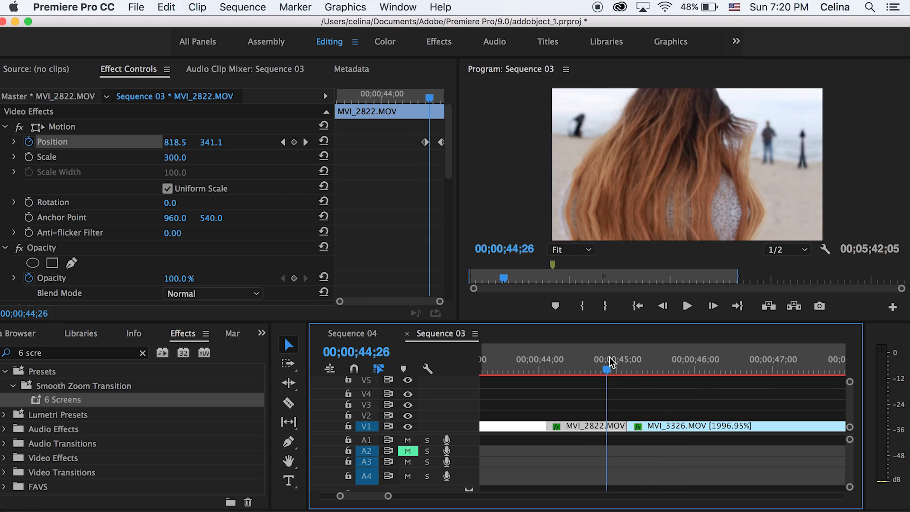
{"action": "left_click_drag", "start_coordinate": [611, 365], "coordinate": [658, 364]}
{"action": "left_click", "coordinate": [649, 430]}
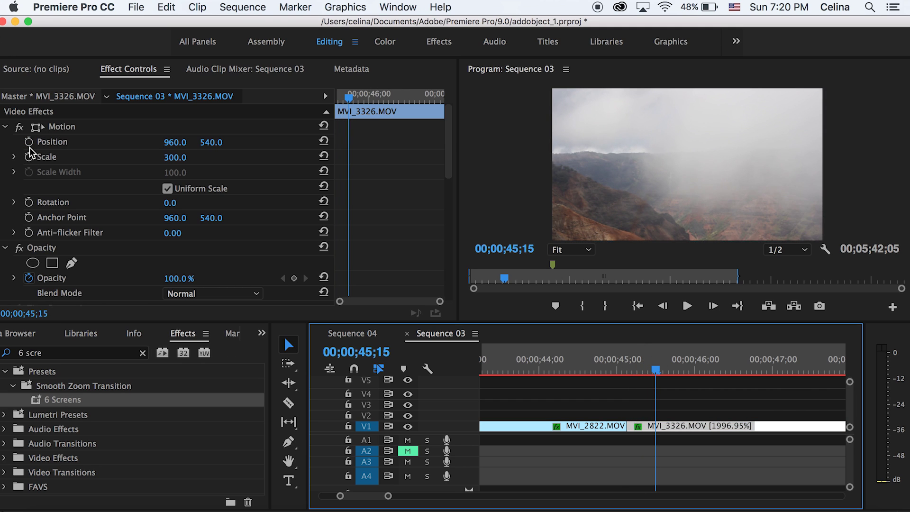
{"action": "left_click", "coordinate": [29, 147]}
{"action": "left_click", "coordinate": [29, 141]}
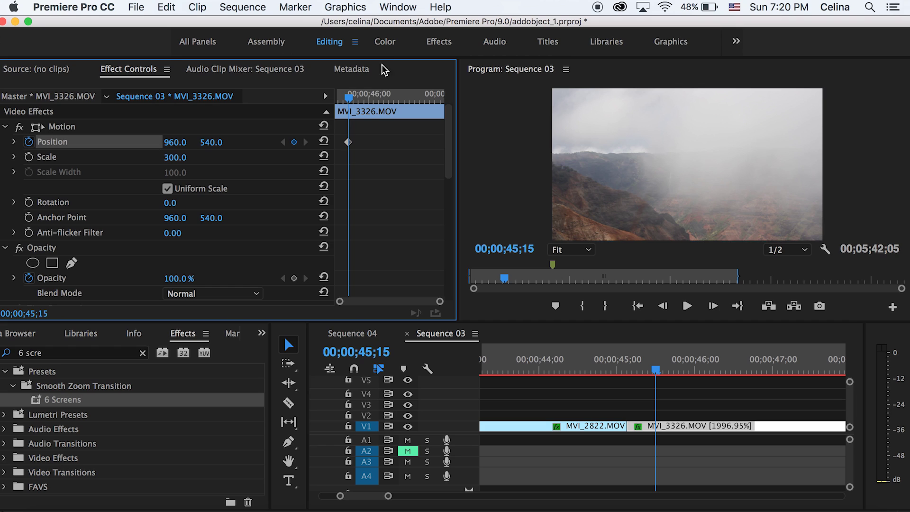
At the start of MVI_3326.MOV, 00;00;45;04, set its Position to 2879.0, 998.0
{"action": "left_click_drag", "start_coordinate": [350, 98], "coordinate": [328, 98]}
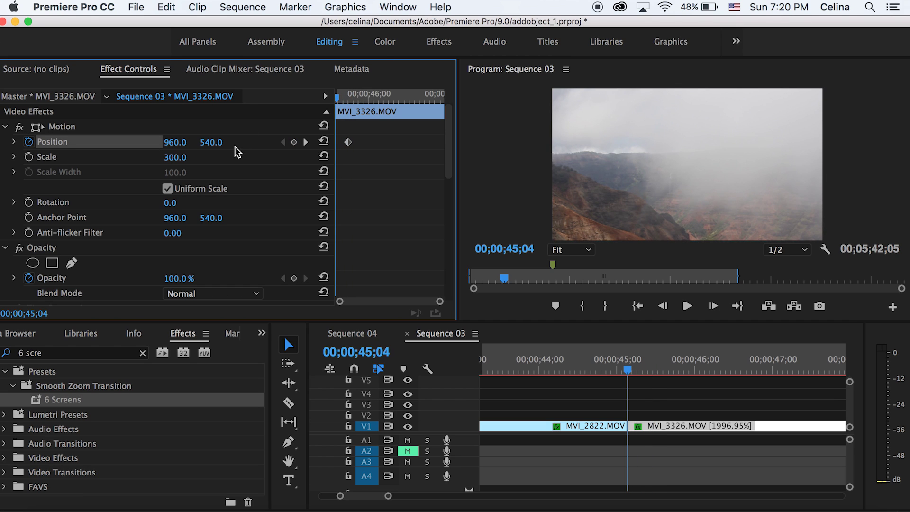
{"action": "left_click_drag", "start_coordinate": [211, 142], "coordinate": [263, 142]}
{"action": "left_click_drag", "start_coordinate": [174, 142], "coordinate": [472, 142]}
{"action": "left_click_drag", "start_coordinate": [211, 143], "coordinate": [214, 142]}
Play the transition between the two clips several times, then scrub to 00;00;45;06 to examine its movement
{"action": "left_click", "coordinate": [566, 353]}
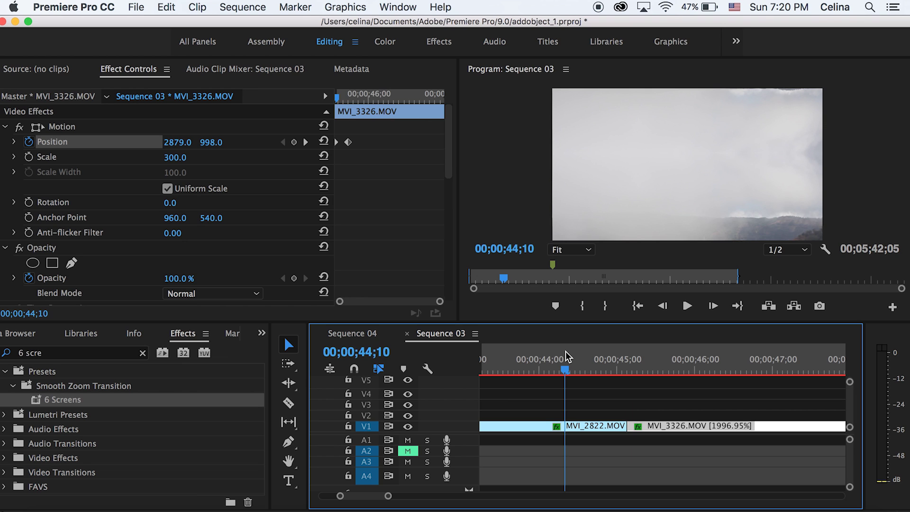
{"action": "mouse_move", "coordinate": [563, 376]}
{"action": "left_mouse_down"}
{"action": "mouse_move", "coordinate": [699, 370]}
{"action": "mouse_move", "coordinate": [561, 369]}
{"action": "left_mouse_up"}
{"action": "key", "text": "space"}
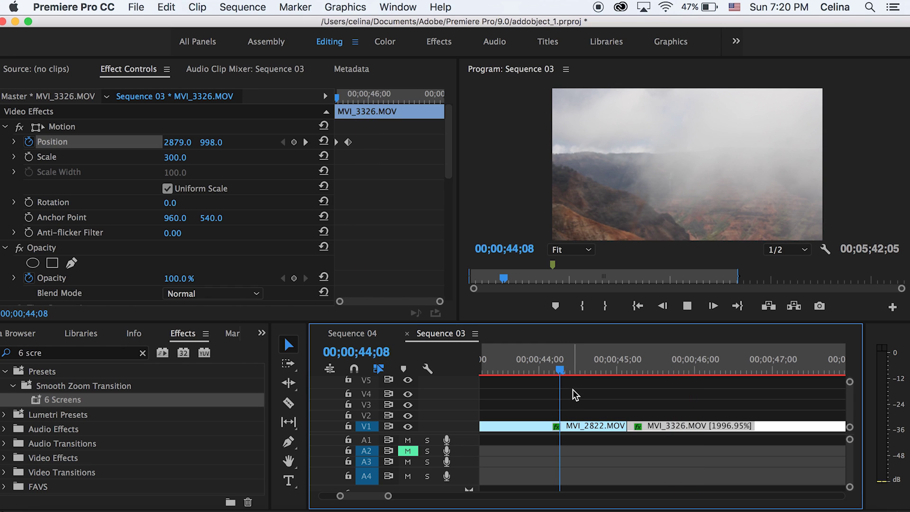
{"action": "key", "text": "space"}
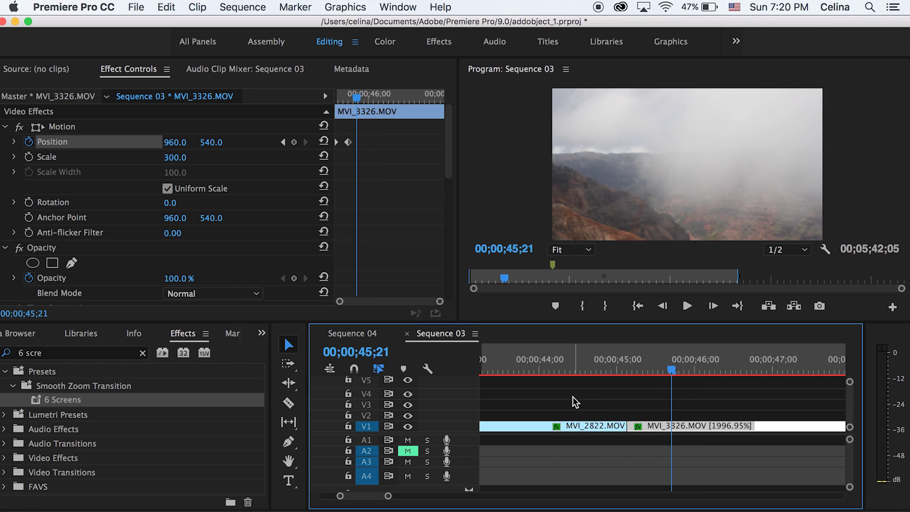
{"action": "key", "text": "minus"}
{"action": "key", "text": "minus"}
{"action": "key", "text": "minus"}
{"action": "key", "text": "minus"}
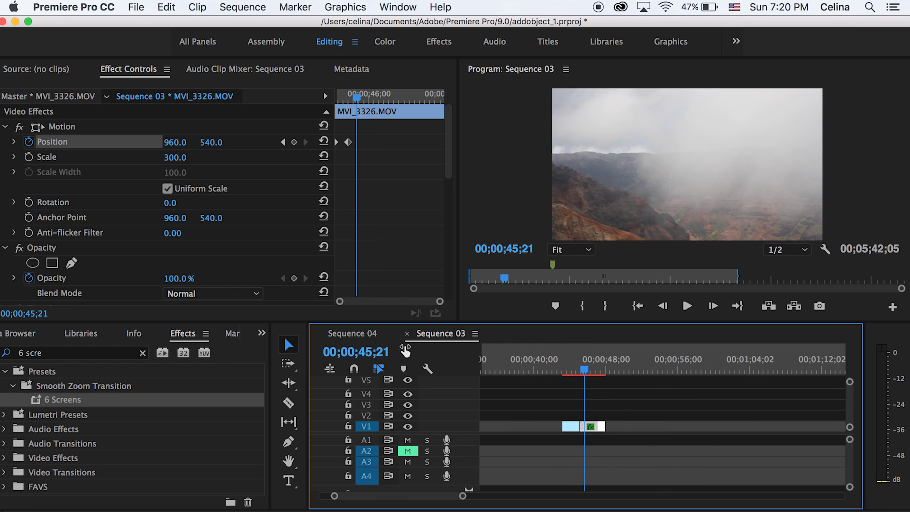
{"action": "left_click_drag", "start_coordinate": [584, 369], "coordinate": [573, 360]}
{"action": "key", "text": "space"}
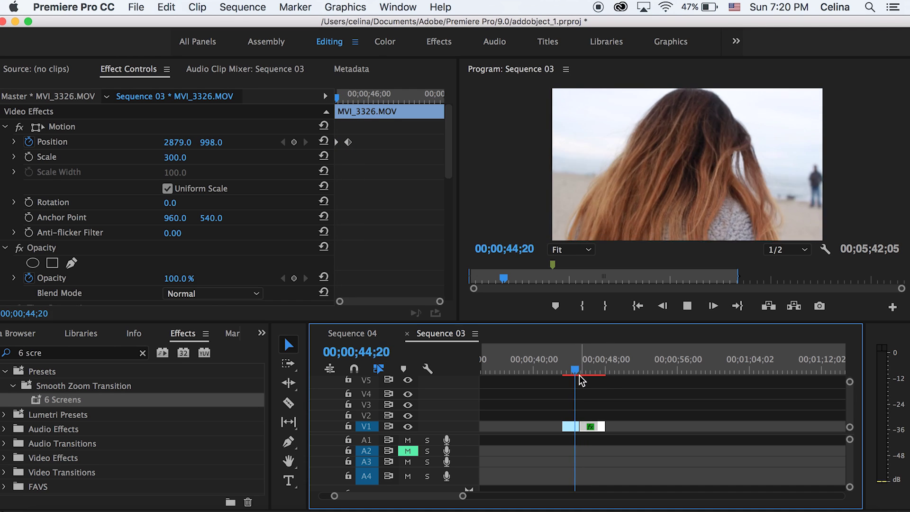
{"action": "key", "text": "space"}
{"action": "key", "text": "equal"}
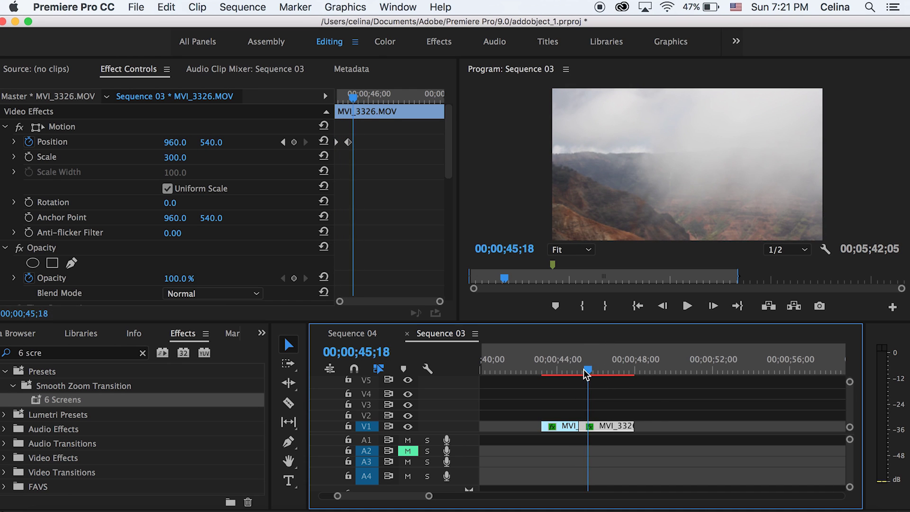
{"action": "mouse_move", "coordinate": [583, 369]}
{"action": "left_mouse_down"}
{"action": "mouse_move", "coordinate": [561, 368]}
{"action": "mouse_move", "coordinate": [571, 367]}
{"action": "left_mouse_up"}
{"action": "key", "text": "equal"}
{"action": "key", "text": "space"}
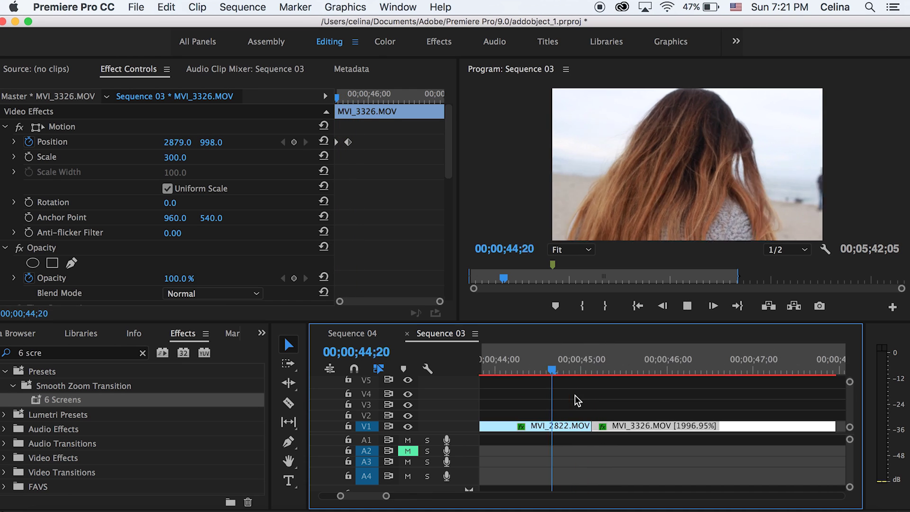
{"action": "mouse_move", "coordinate": [581, 372]}
{"action": "left_mouse_down"}
{"action": "mouse_move", "coordinate": [567, 372]}
{"action": "mouse_move", "coordinate": [599, 374]}
{"action": "left_mouse_up"}
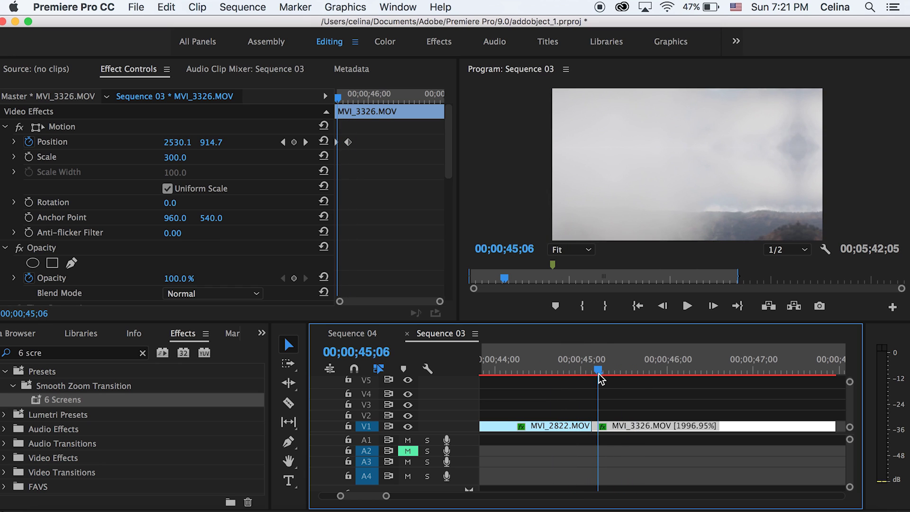
Duplicate the MVI_3326.MOV clip onto V2 and remove the copy's Position keyframes at 00;00;45;04
{"action": "scroll", "coordinate": [607, 400], "scroll_direction": "down", "scroll_amount": 3}
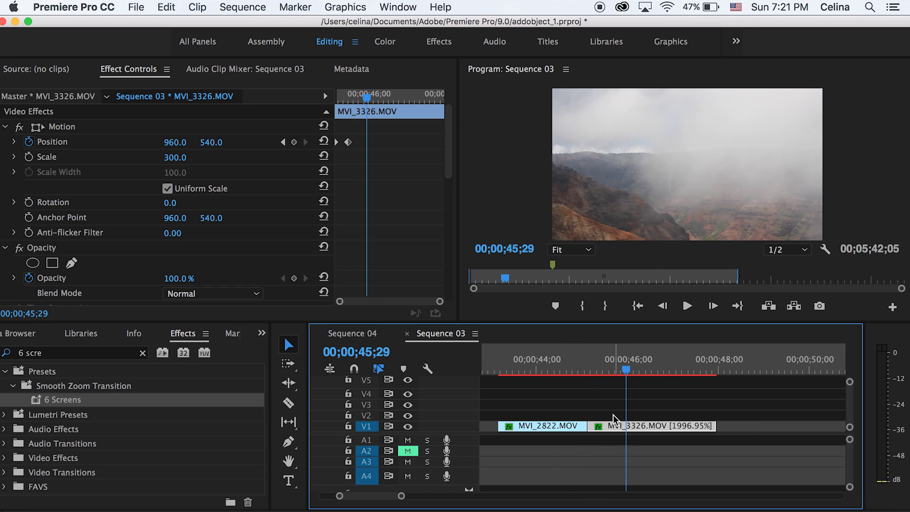
{"action": "left_click_drag", "start_coordinate": [614, 419], "coordinate": [614, 414]}
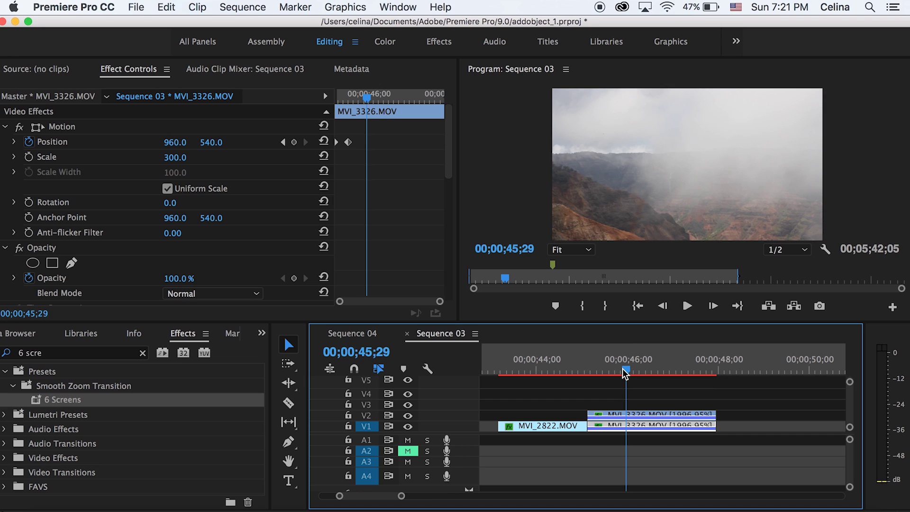
{"action": "left_click_drag", "start_coordinate": [626, 372], "coordinate": [588, 372]}
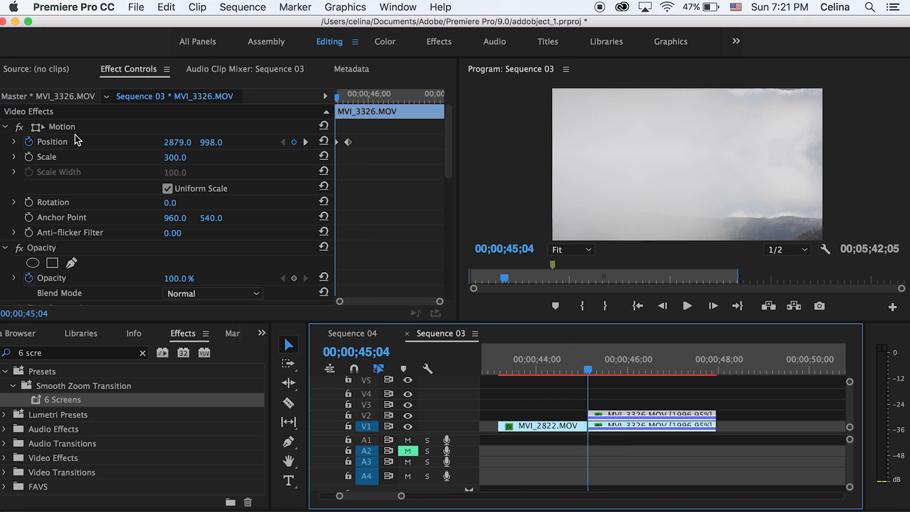
{"action": "left_click", "coordinate": [29, 141]}
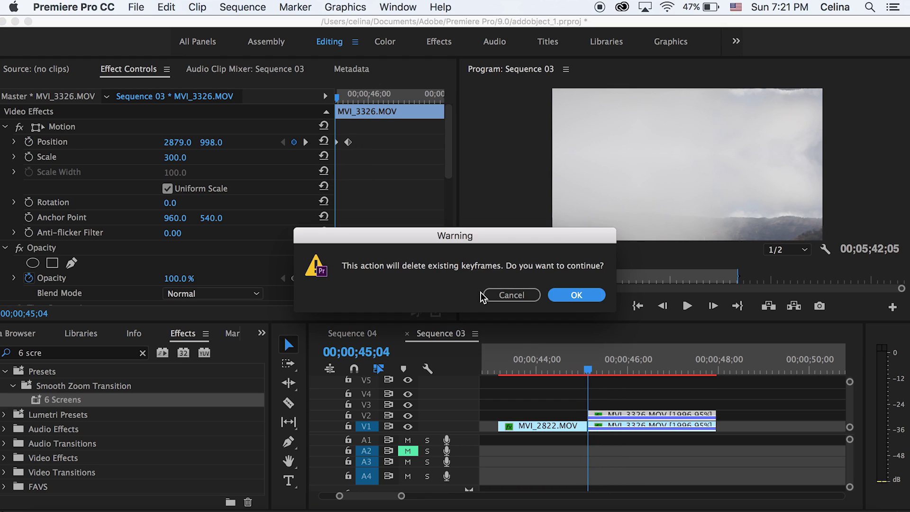
{"action": "left_click", "coordinate": [584, 295]}
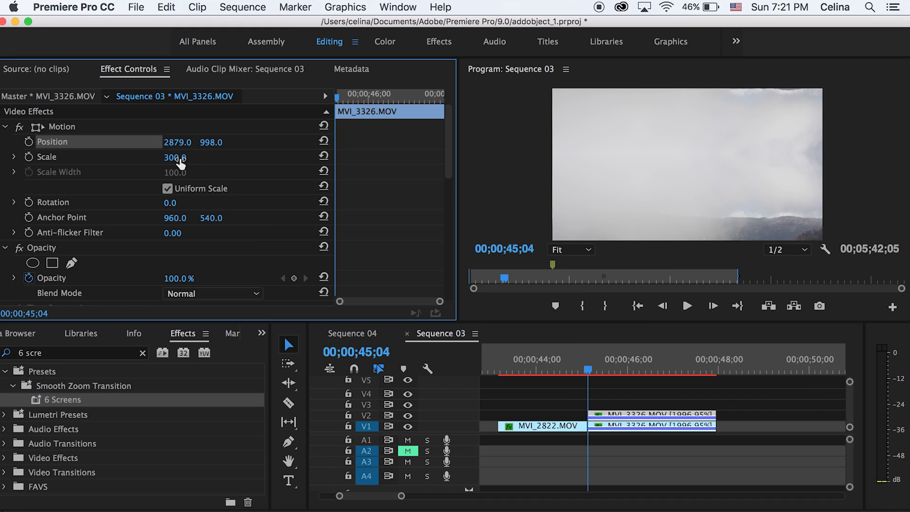
Enlarge the V2 copy of MVI_3326.MOV to Scale 398.0 and set its Position to 3789.0, 1303.0
{"action": "key", "text": "space"}
{"action": "key", "text": "space"}
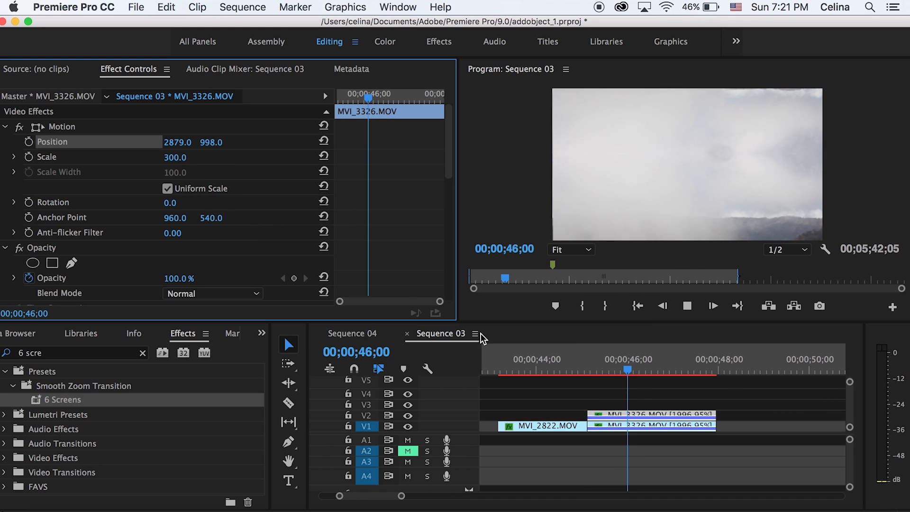
{"action": "left_click_drag", "start_coordinate": [633, 372], "coordinate": [595, 369]}
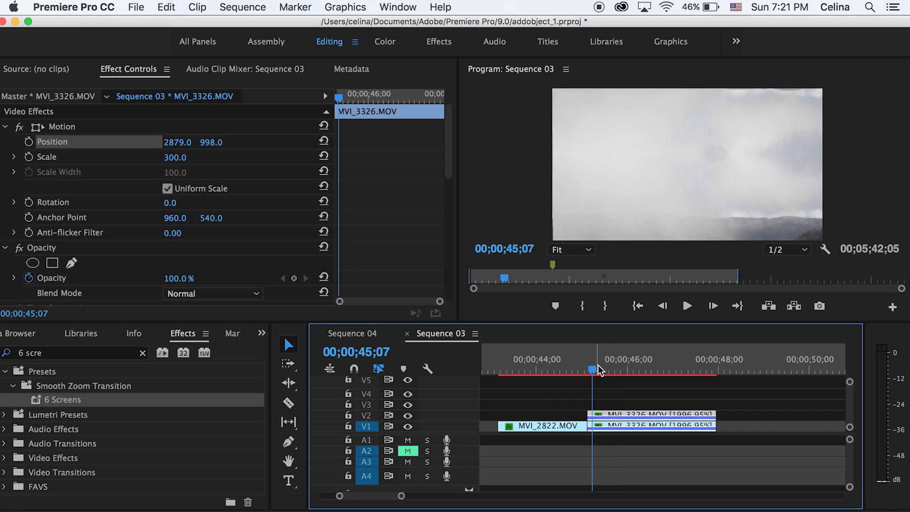
{"action": "left_click", "coordinate": [603, 408]}
{"action": "left_click", "coordinate": [601, 416]}
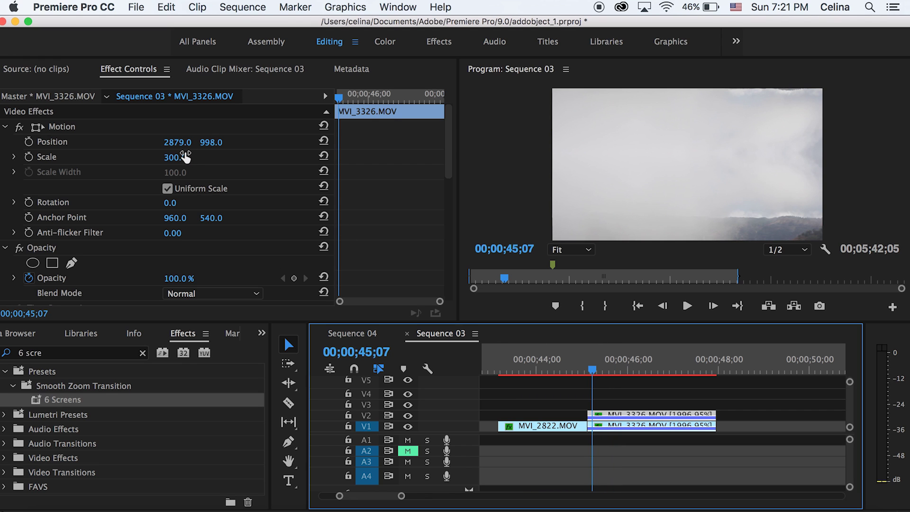
{"action": "mouse_move", "coordinate": [185, 158]}
{"action": "left_mouse_down"}
{"action": "mouse_move", "coordinate": [201, 158]}
{"action": "mouse_move", "coordinate": [161, 147]}
{"action": "mouse_move", "coordinate": [186, 142]}
{"action": "left_mouse_up"}
{"action": "left_click_drag", "start_coordinate": [209, 142], "coordinate": [299, 143]}
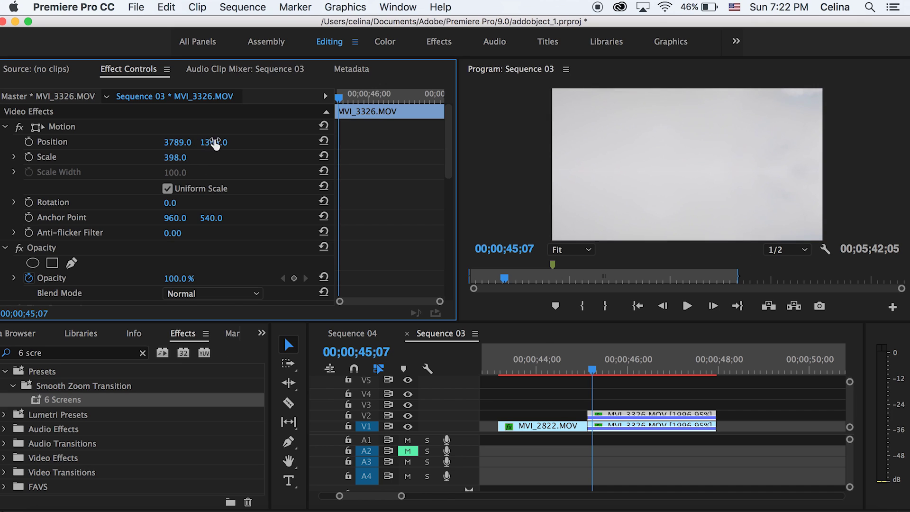
Shift the V2 copy earlier so it starts at about 00;00;44;25 and overlaps the end of MVI_2822.MOV
{"action": "left_click_drag", "start_coordinate": [570, 369], "coordinate": [571, 369]}
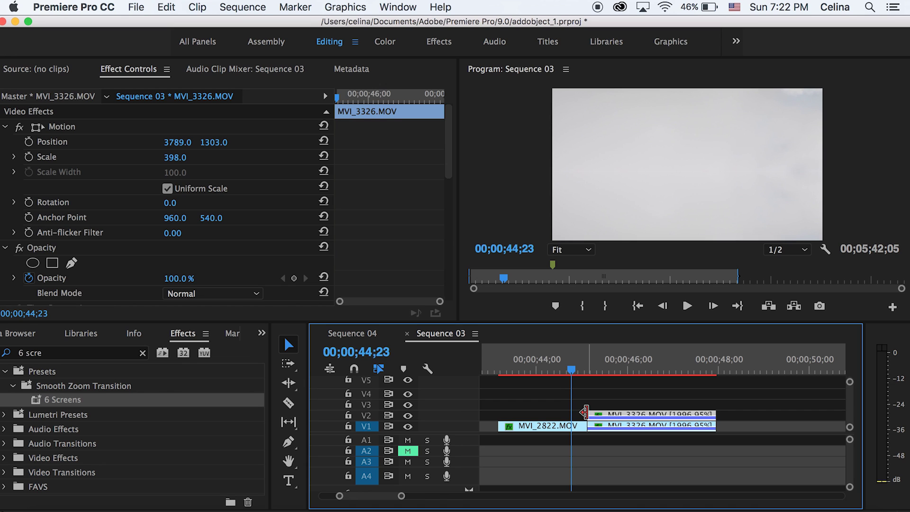
{"action": "key", "text": "space"}
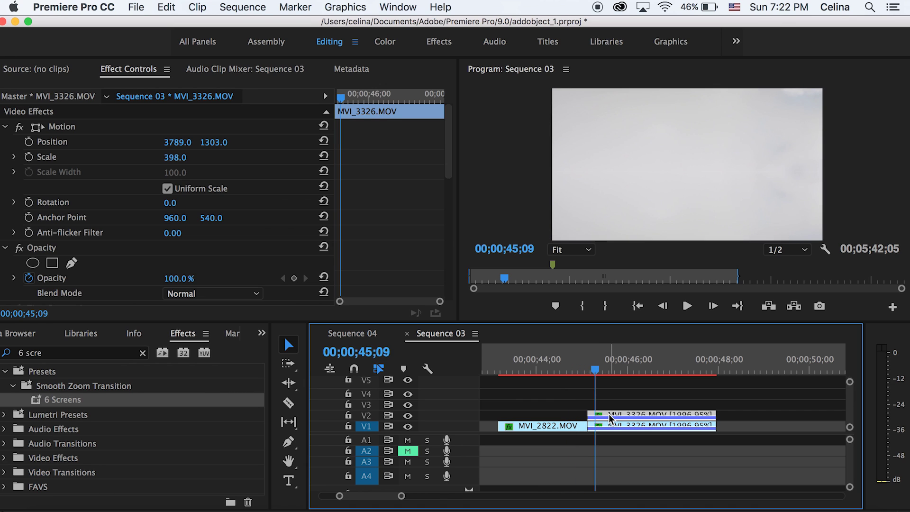
{"action": "left_click_drag", "start_coordinate": [610, 417], "coordinate": [601, 417]}
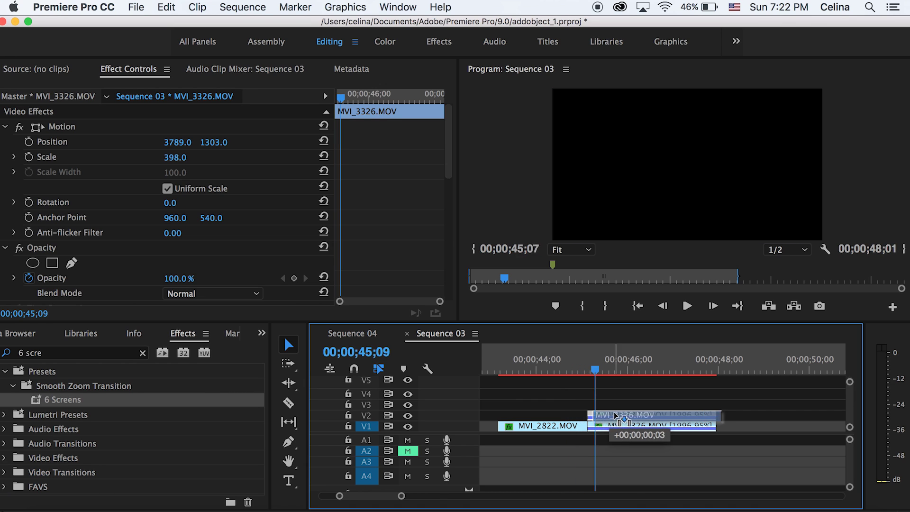
{"action": "mouse_move", "coordinate": [616, 416]}
{"action": "left_mouse_down"}
{"action": "mouse_move", "coordinate": [623, 416]}
{"action": "mouse_move", "coordinate": [597, 416]}
{"action": "mouse_move", "coordinate": [607, 416]}
{"action": "left_mouse_up"}
Play the overlapping transition, then hide track V2's output to check where the V1 slide ends
{"action": "left_click", "coordinate": [569, 366]}
{"action": "left_click_drag", "start_coordinate": [569, 359], "coordinate": [575, 377]}
{"action": "key", "text": "="}
{"action": "key", "text": "="}
{"action": "key", "text": "space"}
{"action": "left_click", "coordinate": [595, 370]}
{"action": "key", "text": "space"}
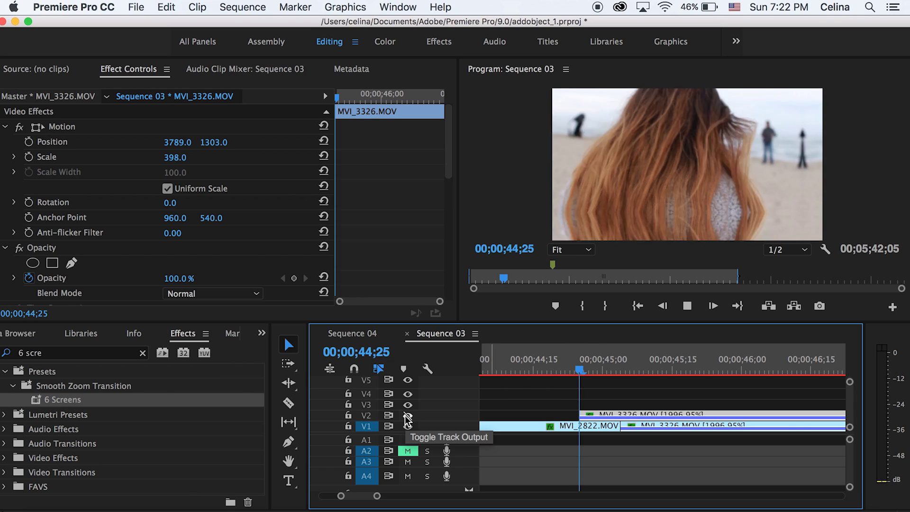
{"action": "left_click_drag", "start_coordinate": [661, 366], "coordinate": [630, 366]}
{"action": "key", "text": "space"}
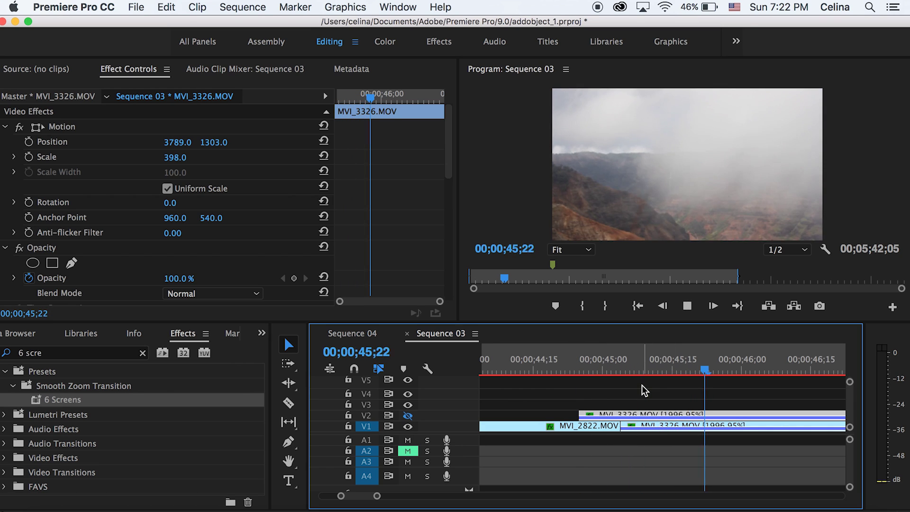
{"action": "key", "text": "space"}
Cut the V2 copy at 00;00;45;19 and delete the part after the cut
{"action": "left_click_drag", "start_coordinate": [707, 370], "coordinate": [691, 370]}
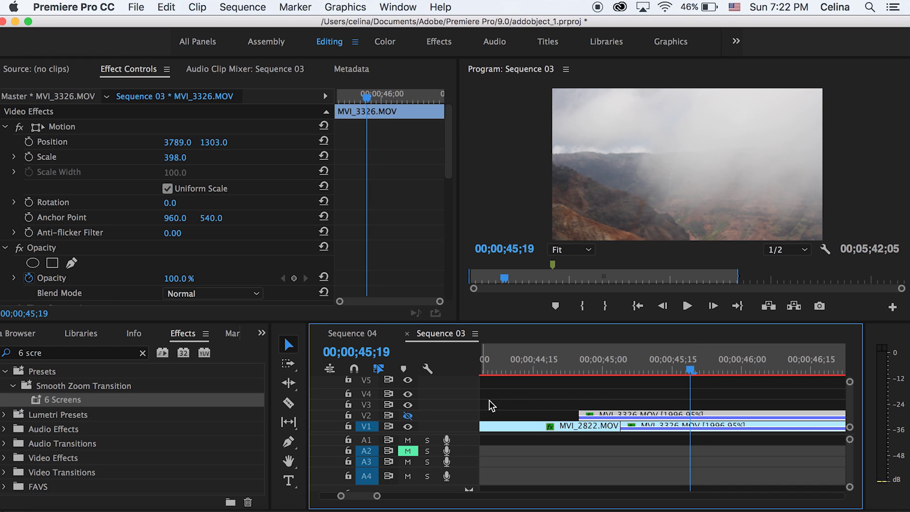
{"action": "key", "text": "c"}
{"action": "left_click", "coordinate": [691, 415]}
{"action": "key", "text": "v"}
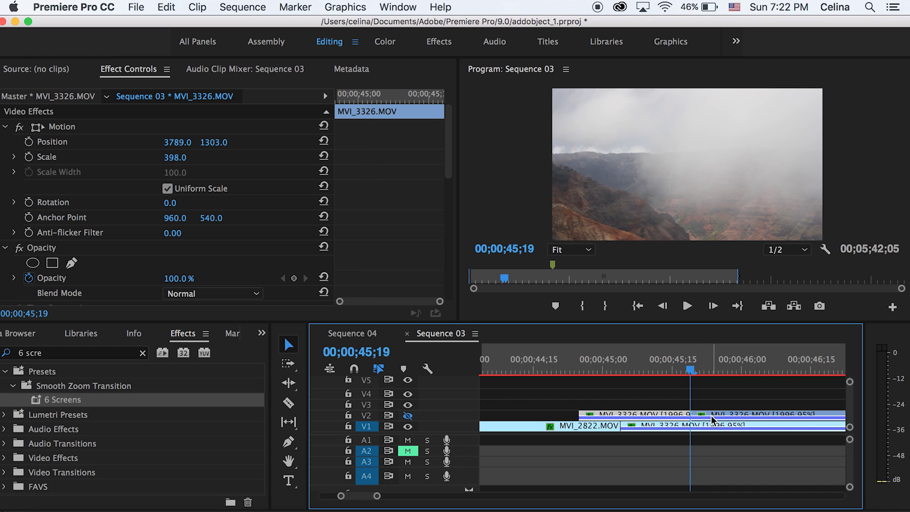
{"action": "left_click", "coordinate": [711, 415]}
{"action": "key", "text": "Delete"}
Turn track V2's output back on, select the shortened copy and go to 00;00;45;03
{"action": "left_click", "coordinate": [648, 373]}
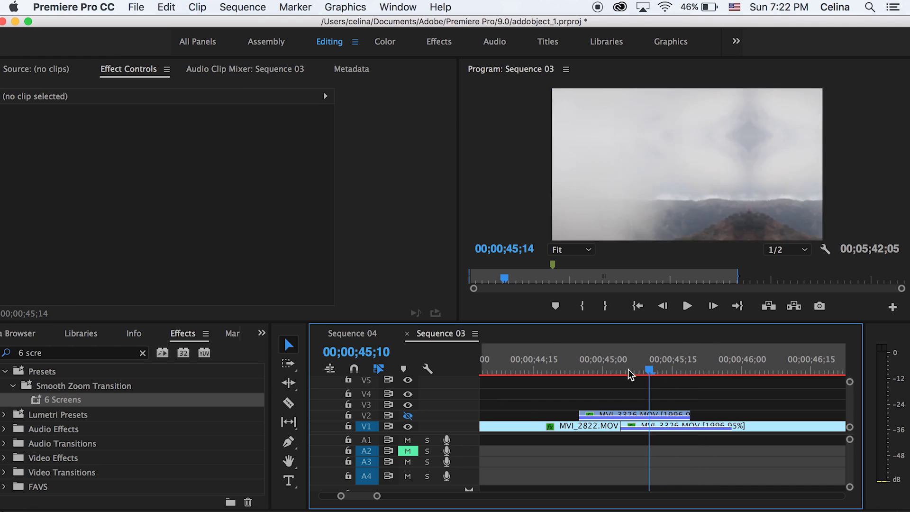
{"action": "left_click_drag", "start_coordinate": [630, 375], "coordinate": [572, 361]}
{"action": "left_click", "coordinate": [610, 415]}
{"action": "key", "text": "minus"}
{"action": "key", "text": "minus"}
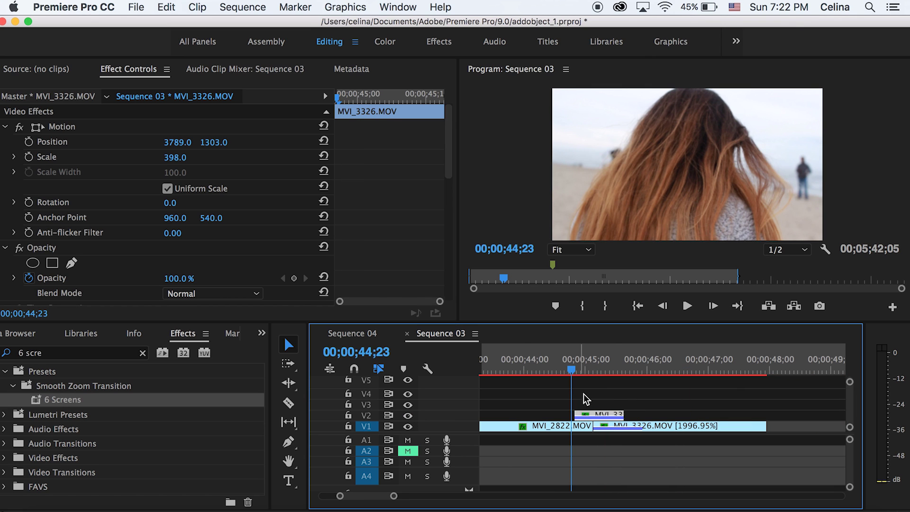
{"action": "key", "text": "Right"}
{"action": "key", "text": "Right"}
{"action": "key", "text": "Right"}
{"action": "key", "text": "Right"}
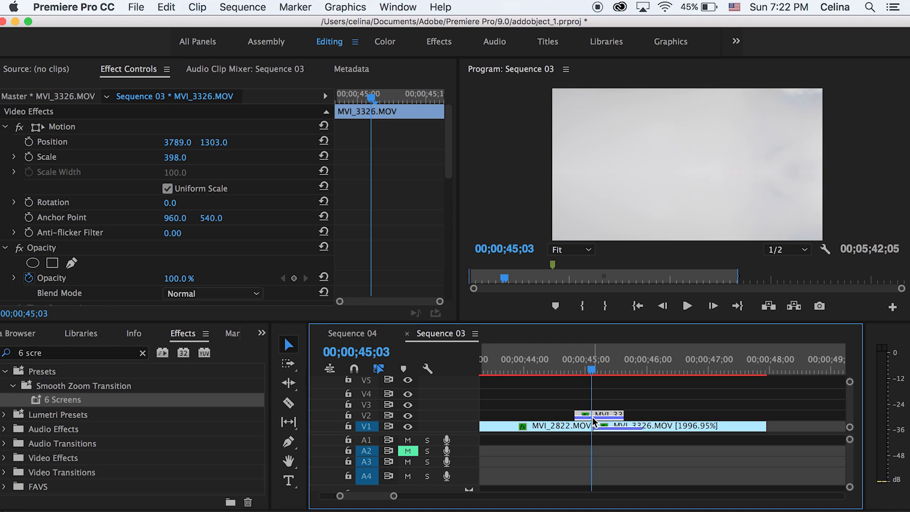
Lower the V2 copy's Opacity to 16% with a keyframe at 00;00;44;26
{"action": "scroll", "coordinate": [386, 195], "scroll_direction": "down", "scroll_amount": 5}
{"action": "scroll", "coordinate": [368, 212], "scroll_direction": "up", "scroll_amount": 5}
{"action": "scroll", "coordinate": [367, 211], "scroll_direction": "down", "scroll_amount": 4}
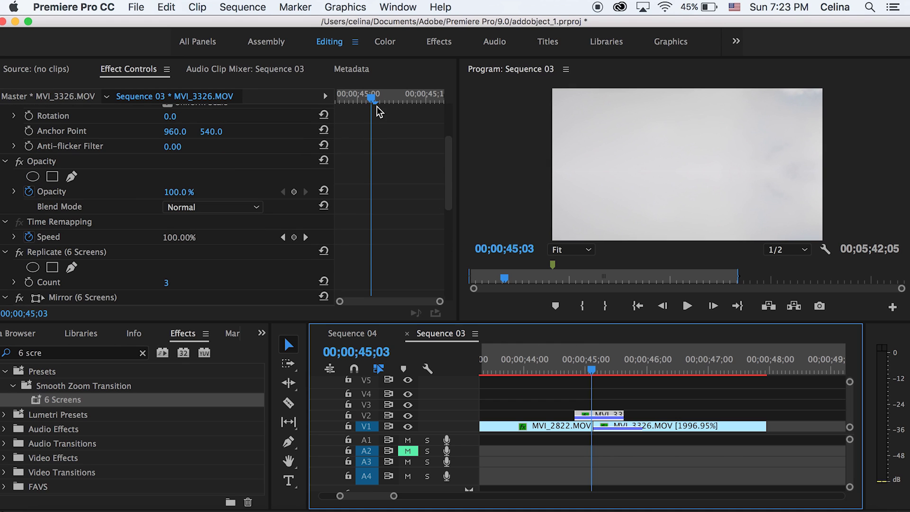
{"action": "left_click_drag", "start_coordinate": [372, 98], "coordinate": [336, 93]}
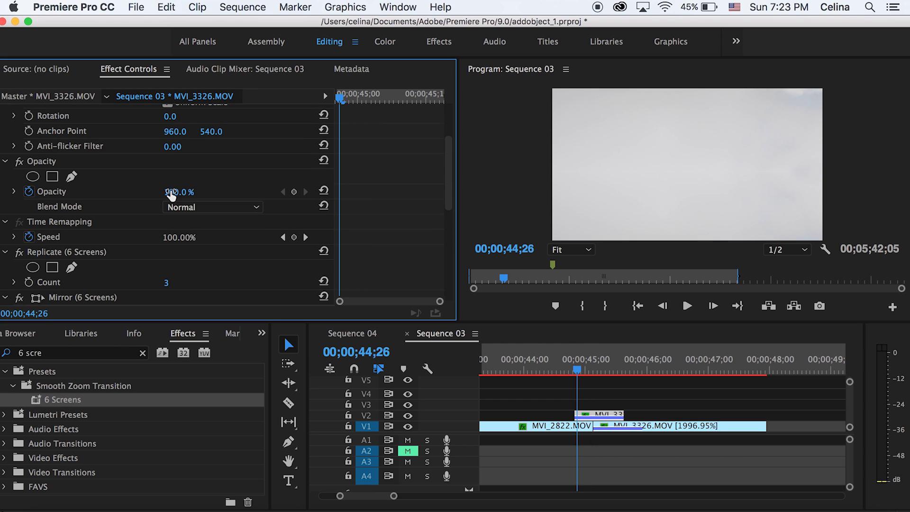
{"action": "left_click_drag", "start_coordinate": [171, 194], "coordinate": [132, 194]}
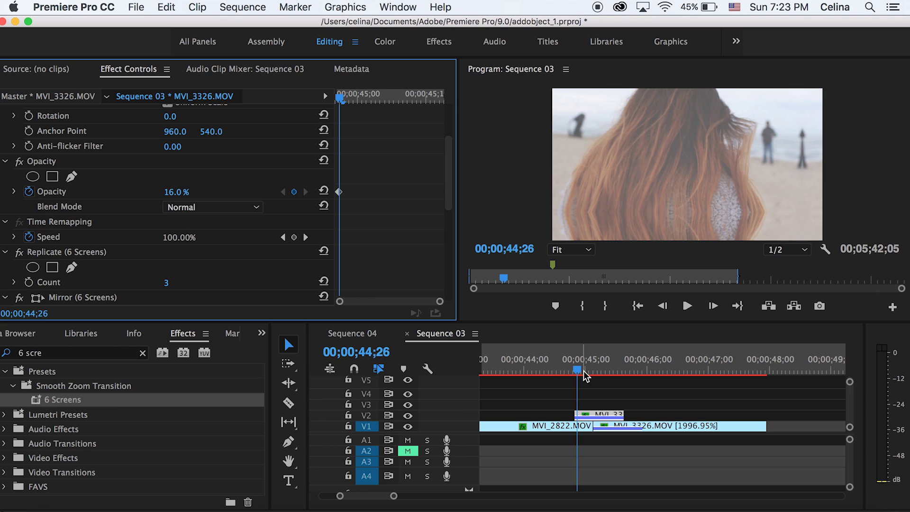
Add an Opacity keyframe to the V2 copy at 00;00;45;13 and fade it to 0% at 00;00;45;18
{"action": "left_click", "coordinate": [562, 365]}
{"action": "key", "text": "space"}
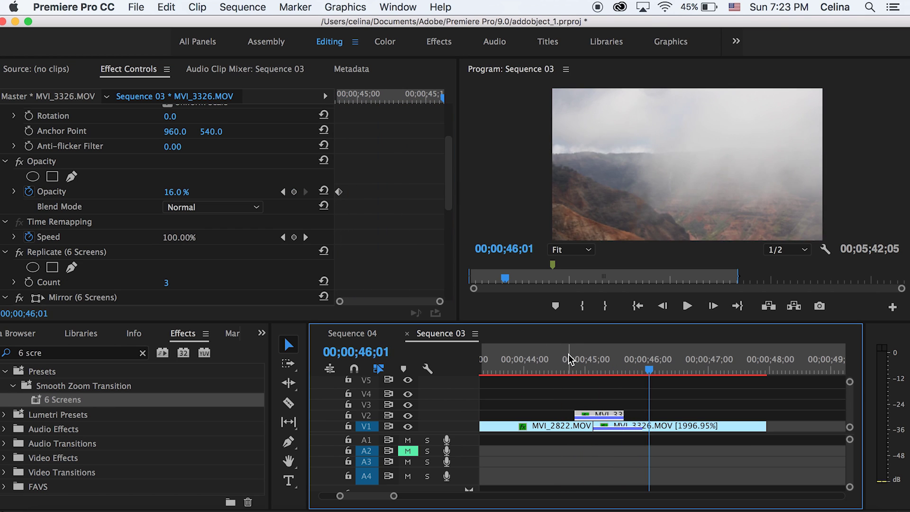
{"action": "left_click_drag", "start_coordinate": [569, 355], "coordinate": [614, 356]}
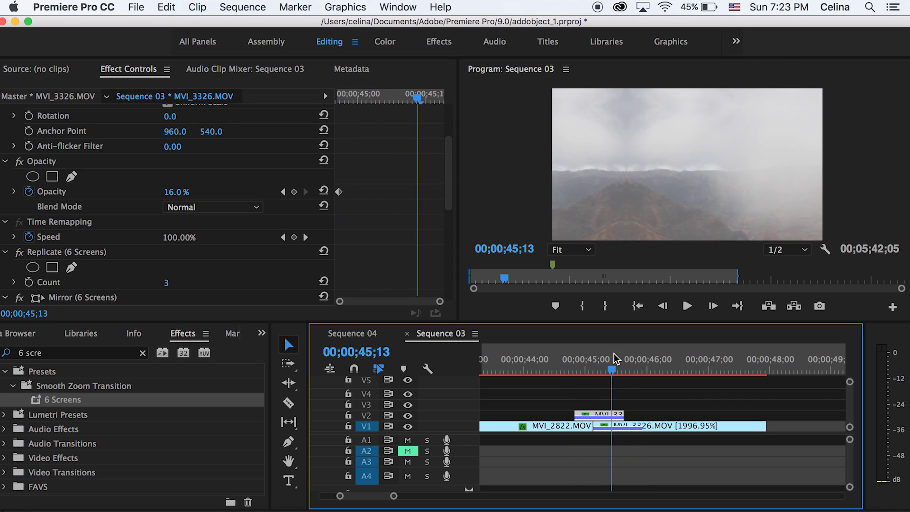
{"action": "left_click", "coordinate": [294, 191]}
{"action": "left_click_drag", "start_coordinate": [417, 97], "coordinate": [440, 98]}
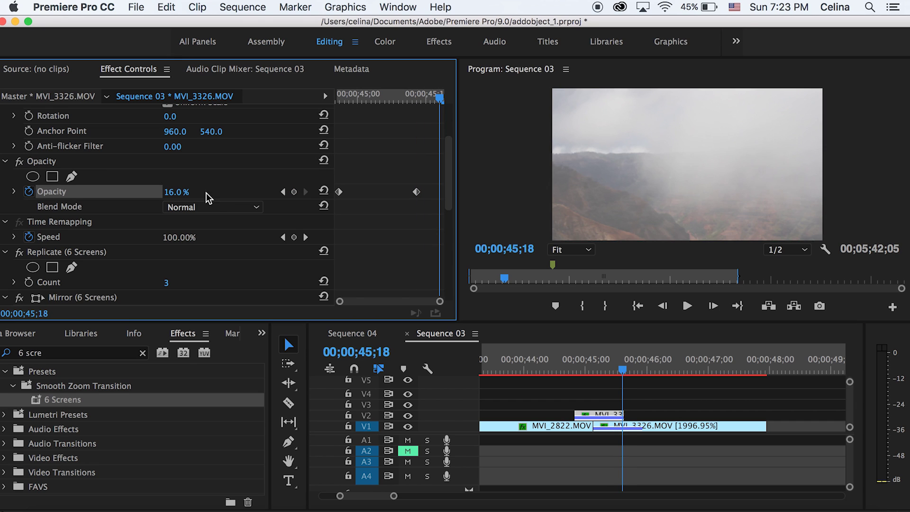
{"action": "left_click_drag", "start_coordinate": [176, 192], "coordinate": [169, 192]}
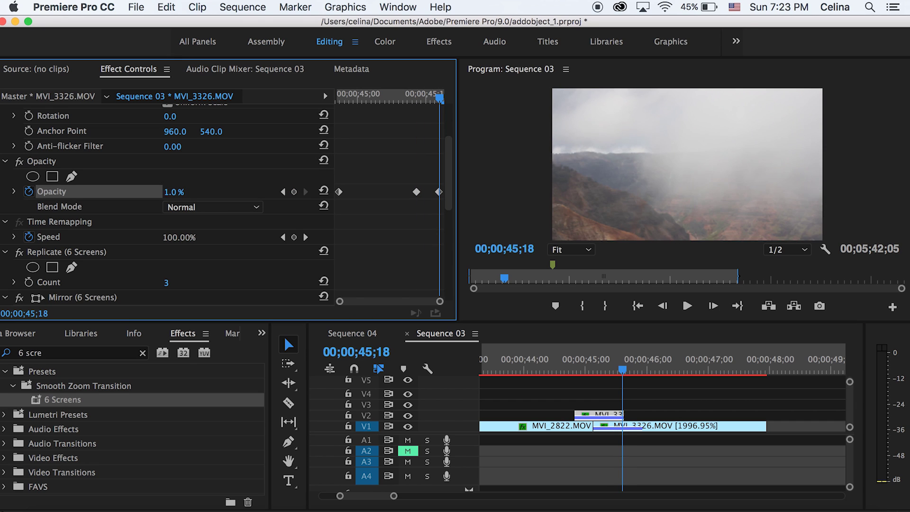
Review the fade, then raise the V2 copy's Opacity keyframe at 00;00;44;26 to 53%
{"action": "left_click", "coordinate": [566, 360]}
{"action": "key", "text": "space"}
{"action": "key", "text": "space"}
{"action": "left_click", "coordinate": [566, 352]}
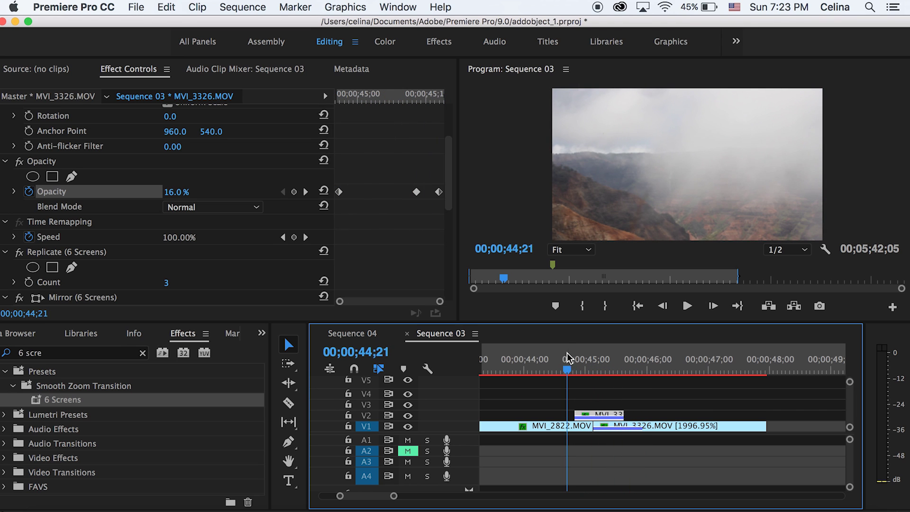
{"action": "left_click_drag", "start_coordinate": [567, 359], "coordinate": [558, 358]}
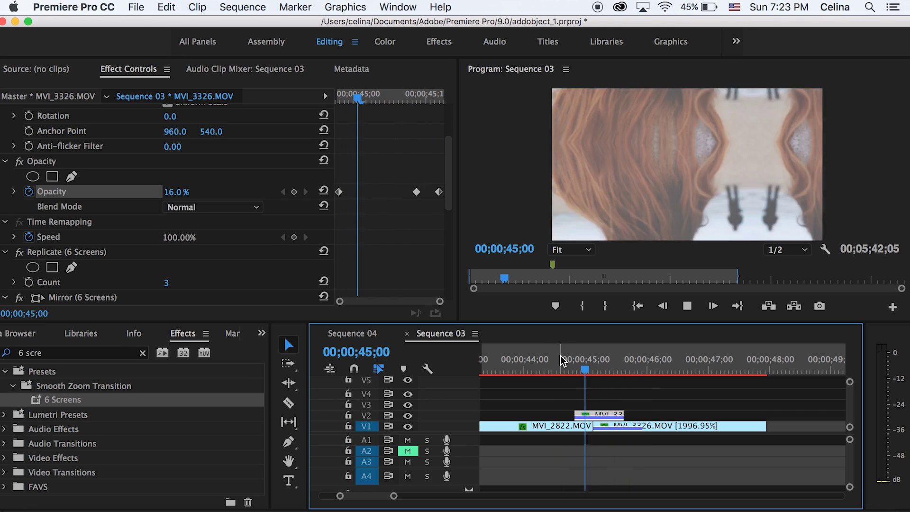
{"action": "key", "text": "space"}
{"action": "left_click_drag", "start_coordinate": [571, 357], "coordinate": [606, 357]}
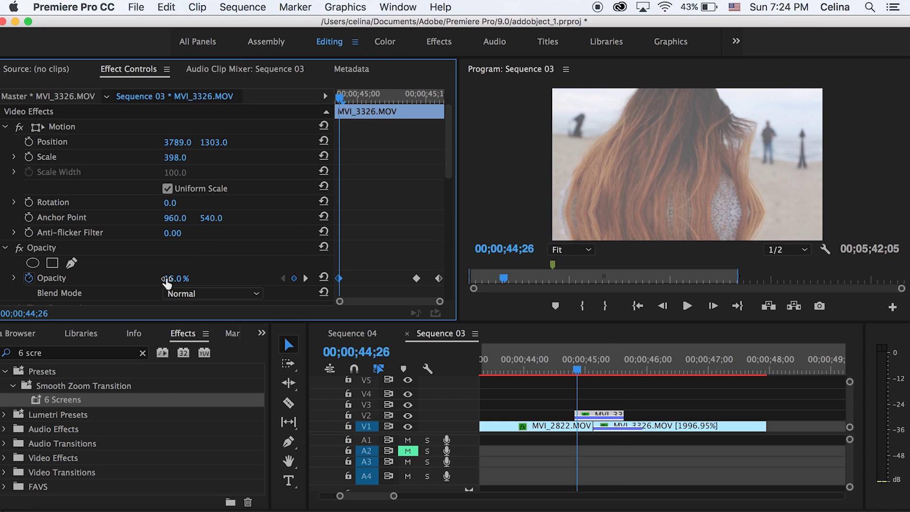
{"action": "mouse_move", "coordinate": [167, 282]}
{"action": "left_mouse_down"}
{"action": "mouse_move", "coordinate": [154, 282]}
{"action": "mouse_move", "coordinate": [165, 282]}
{"action": "left_mouse_up"}
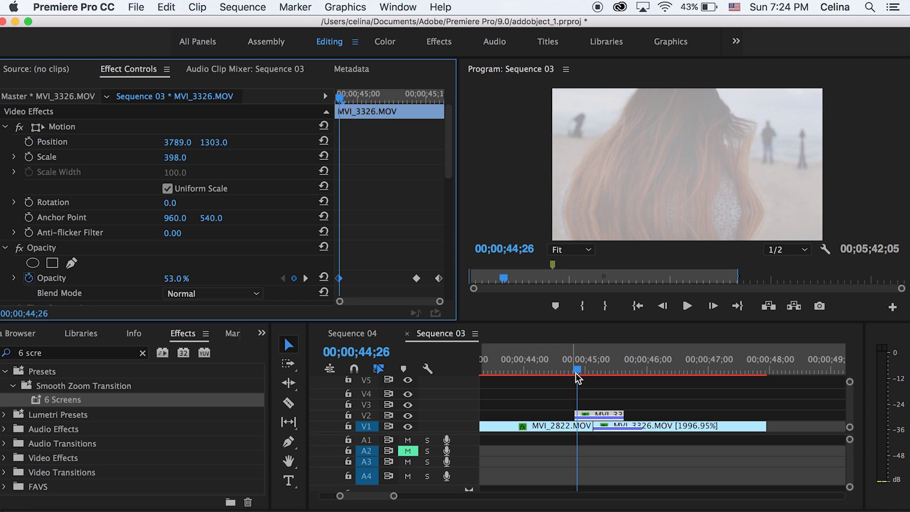
Play the transition again to judge the stronger overlay, then return to the start of MVI_2822.MOV
{"action": "left_click_drag", "start_coordinate": [572, 368], "coordinate": [549, 365]}
{"action": "key", "text": "space"}
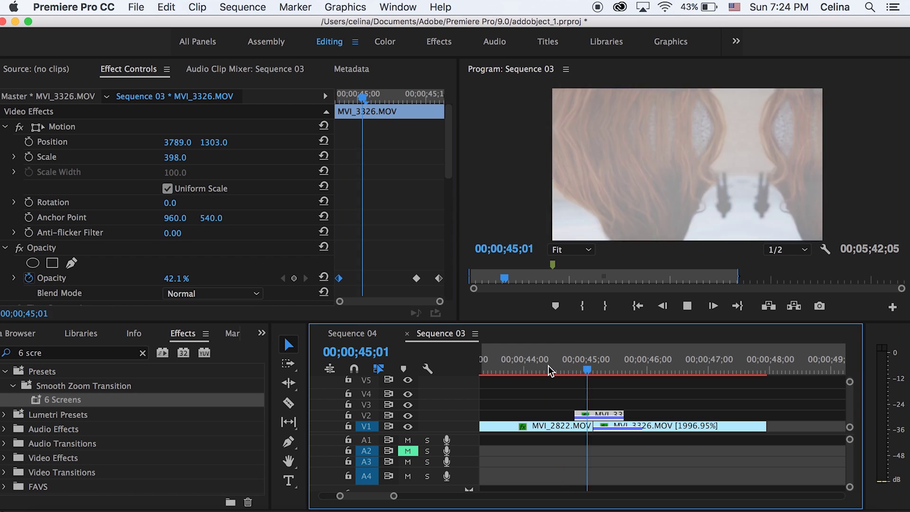
{"action": "left_click", "coordinate": [549, 364]}
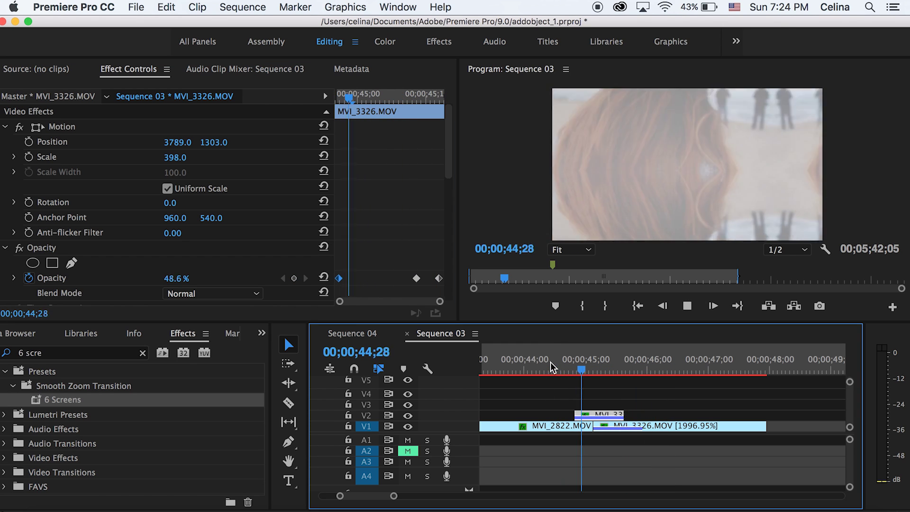
{"action": "key", "text": "minus"}
{"action": "left_click_drag", "start_coordinate": [589, 366], "coordinate": [575, 365]}
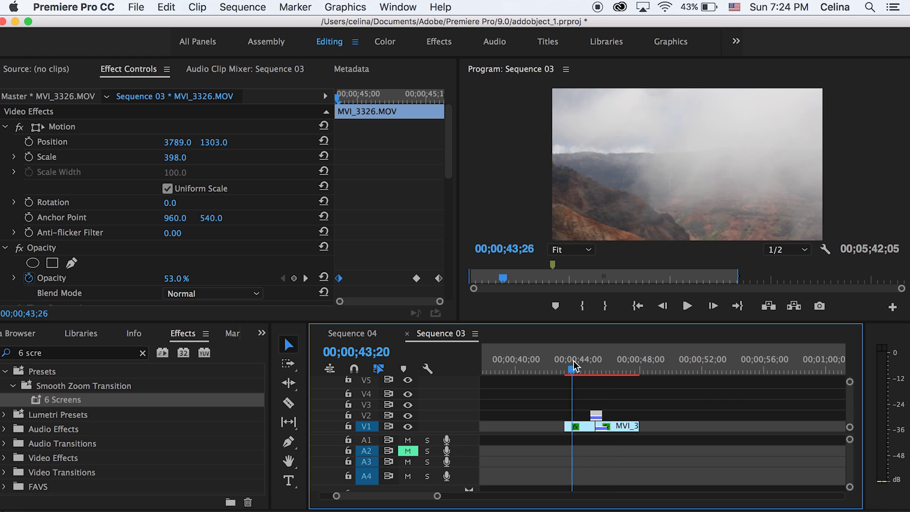
Find the Lumetri Color effect by searching for "lumetri color" and apply it to the timeline clips
{"action": "left_click", "coordinate": [583, 429]}
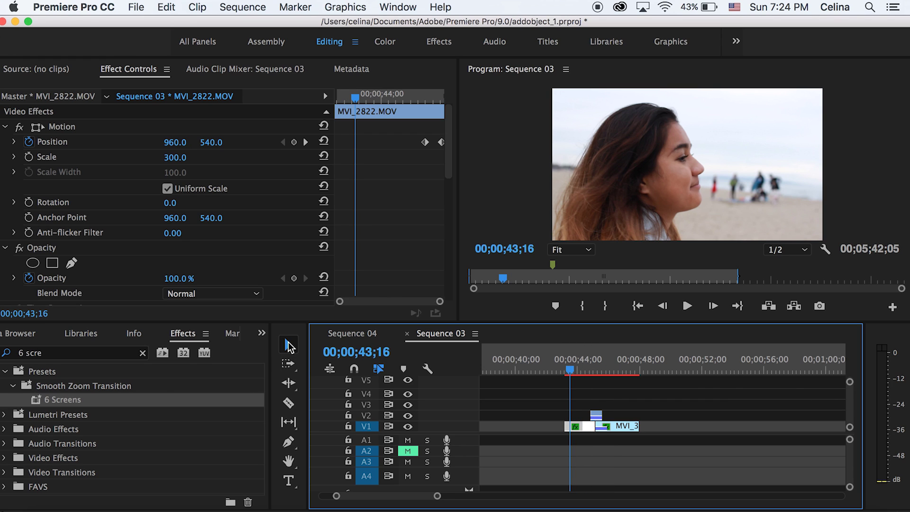
{"action": "left_click", "coordinate": [142, 352]}
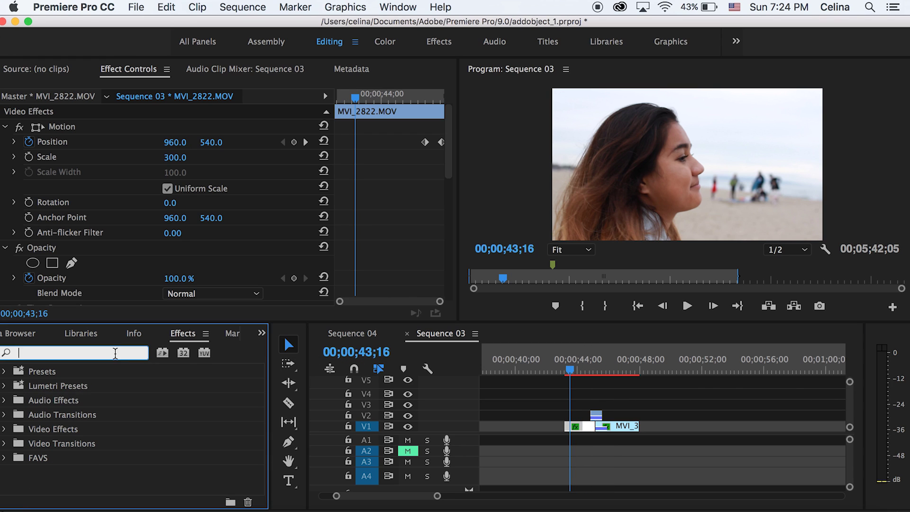
{"action": "type", "text": "lumetr"}
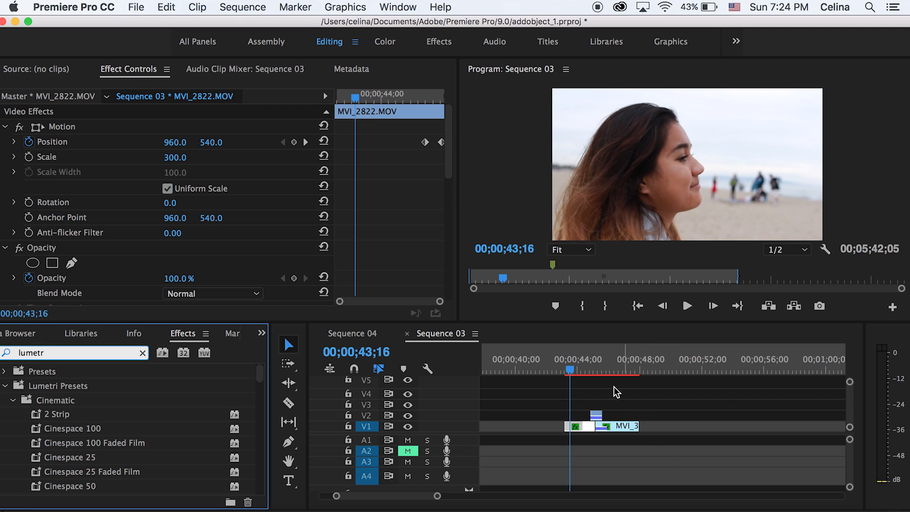
{"action": "mouse_move", "coordinate": [585, 359]}
{"action": "left_mouse_down"}
{"action": "mouse_move", "coordinate": [603, 359]}
{"action": "mouse_move", "coordinate": [588, 355]}
{"action": "left_mouse_up"}
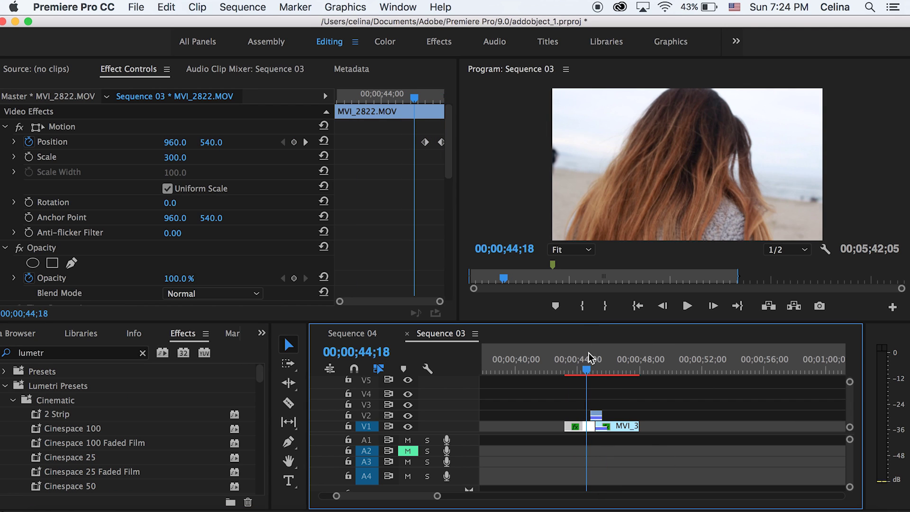
{"action": "left_click", "coordinate": [126, 354]}
{"action": "type", "text": "tri"}
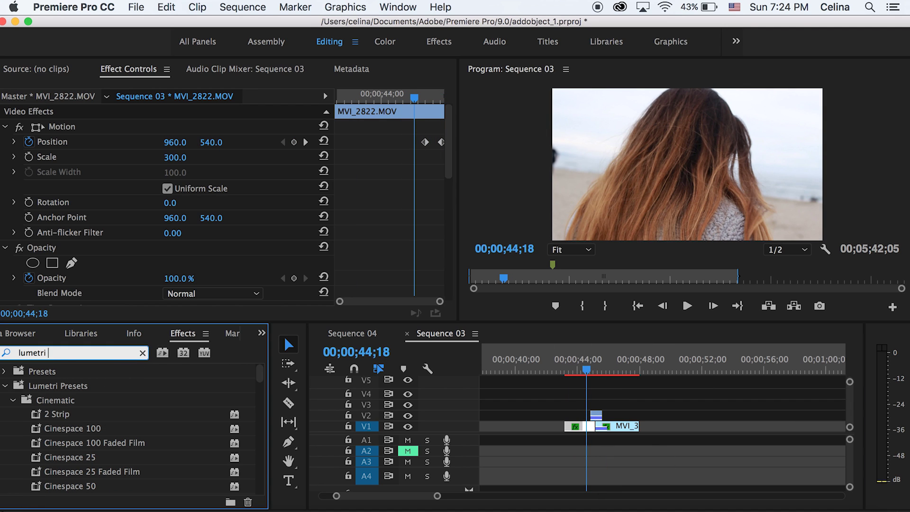
{"action": "type", "text": " color"}
{"action": "left_click_drag", "start_coordinate": [69, 457], "coordinate": [637, 413]}
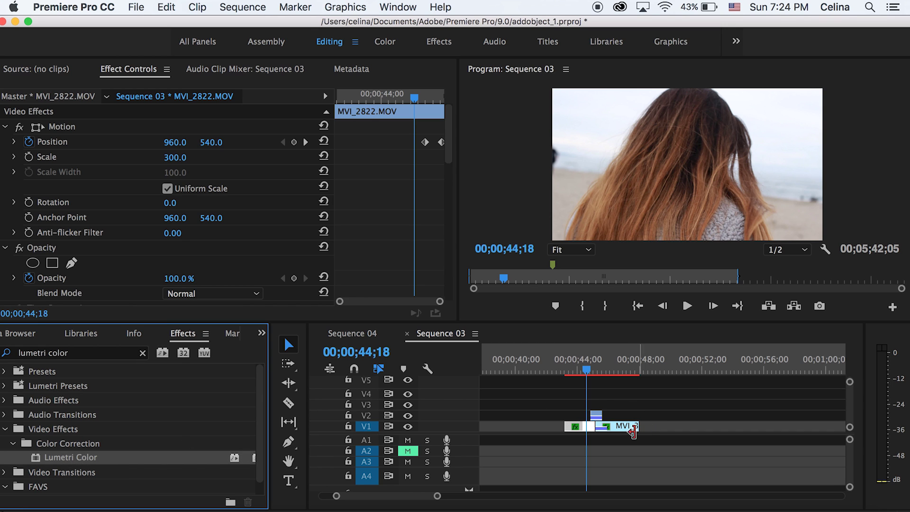
{"action": "left_click_drag", "start_coordinate": [632, 432], "coordinate": [633, 429]}
Play the color-graded transition and compare the settings of the V2 copy and the V1 MVI_3326.MOV clip
{"action": "scroll", "coordinate": [380, 247], "scroll_direction": "down", "scroll_amount": 10}
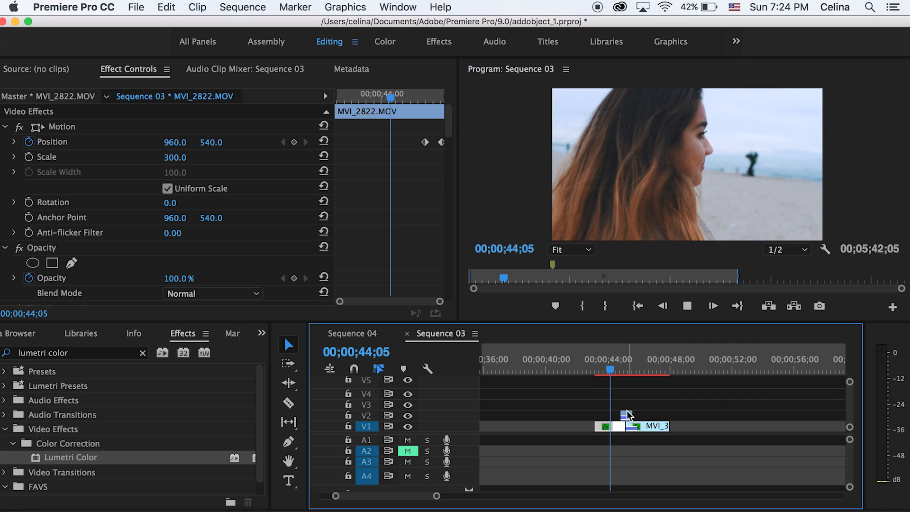
{"action": "key", "text": "space"}
{"action": "key", "text": "="}
{"action": "left_click", "coordinate": [626, 413]}
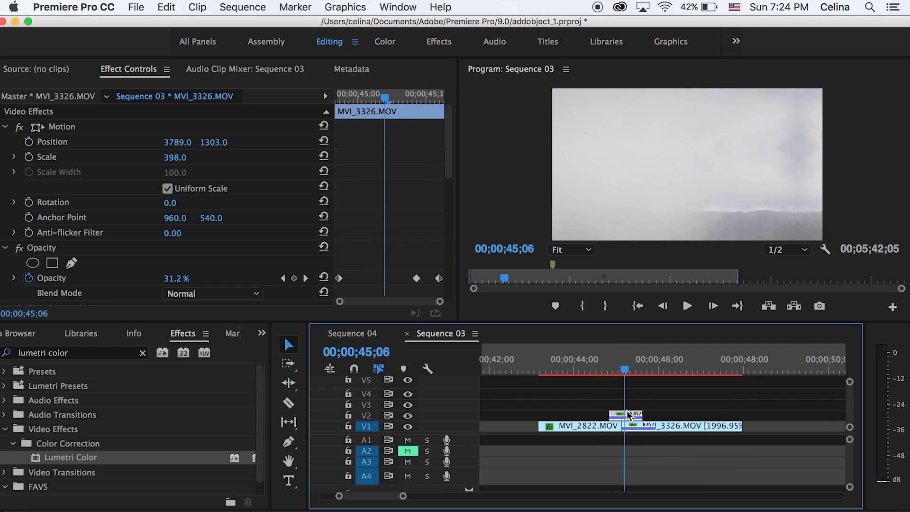
{"action": "left_click", "coordinate": [654, 425]}
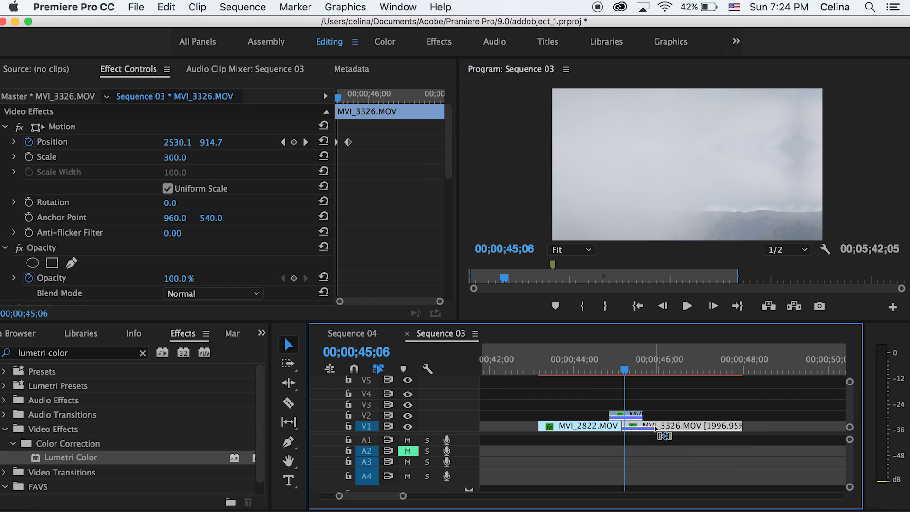
{"action": "left_click", "coordinate": [589, 366]}
{"action": "key", "text": "space"}
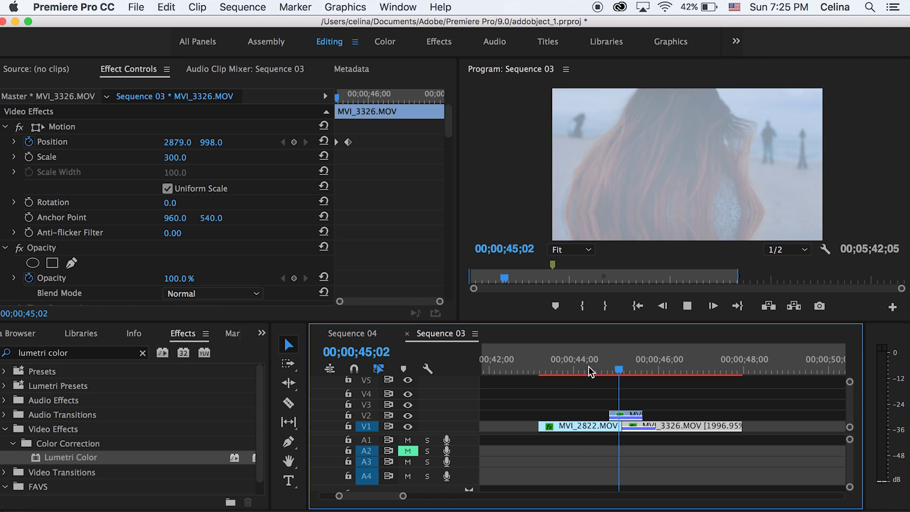
{"action": "left_click", "coordinate": [583, 366]}
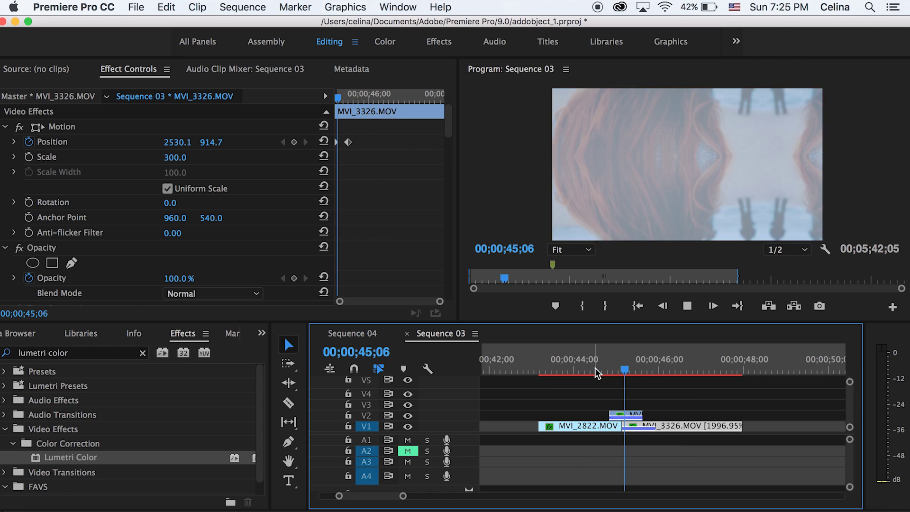
Stop the playback and save the project
{"action": "key", "text": "space"}
{"action": "key", "text": "minus"}
{"action": "key", "text": "super+s"}
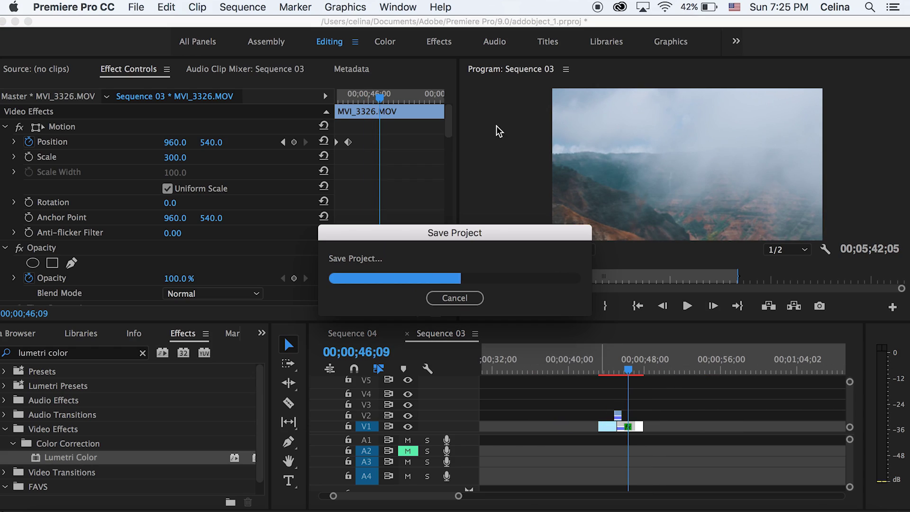